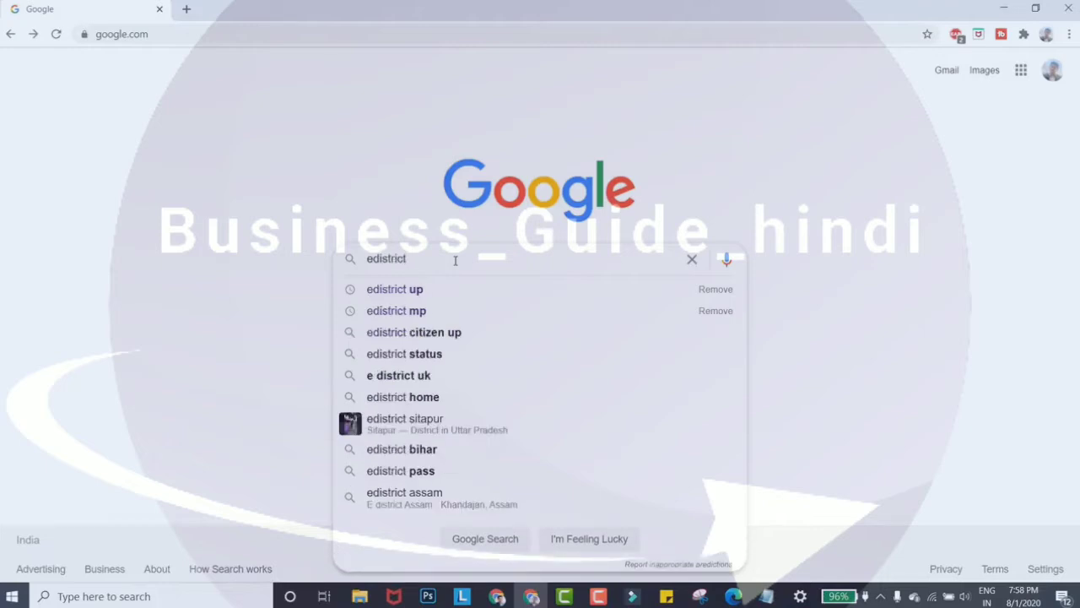
Step: Search Google for 'edistrict up', briefly try 'edistrict bihar', then return to the 'edistrict up' results
text(up)
key(Return)
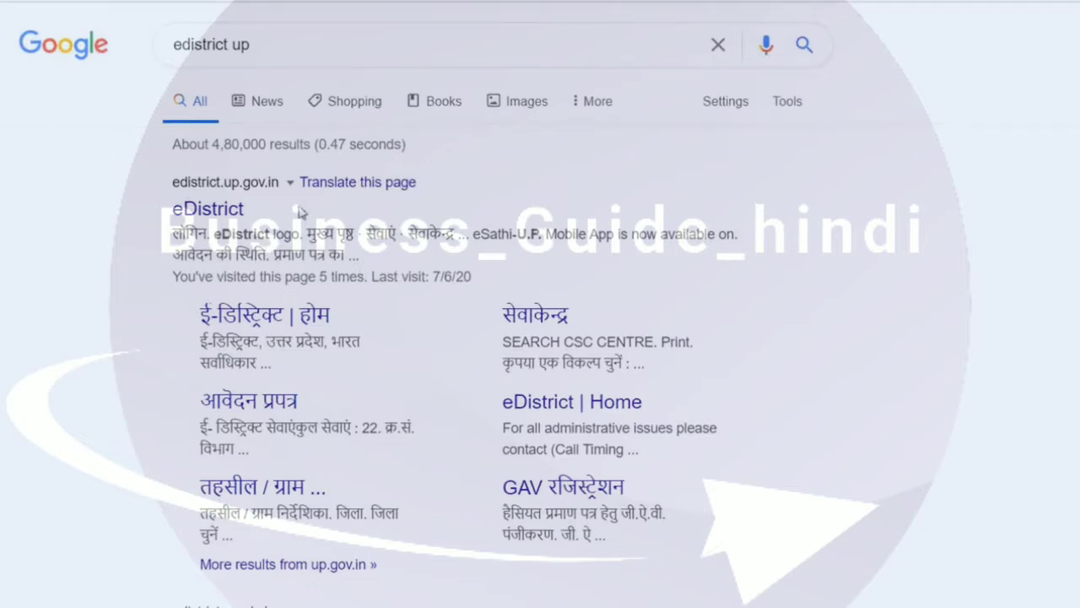
click(375, 53)
key(BackSpace)
key(BackSpace)
key(BackSpace)
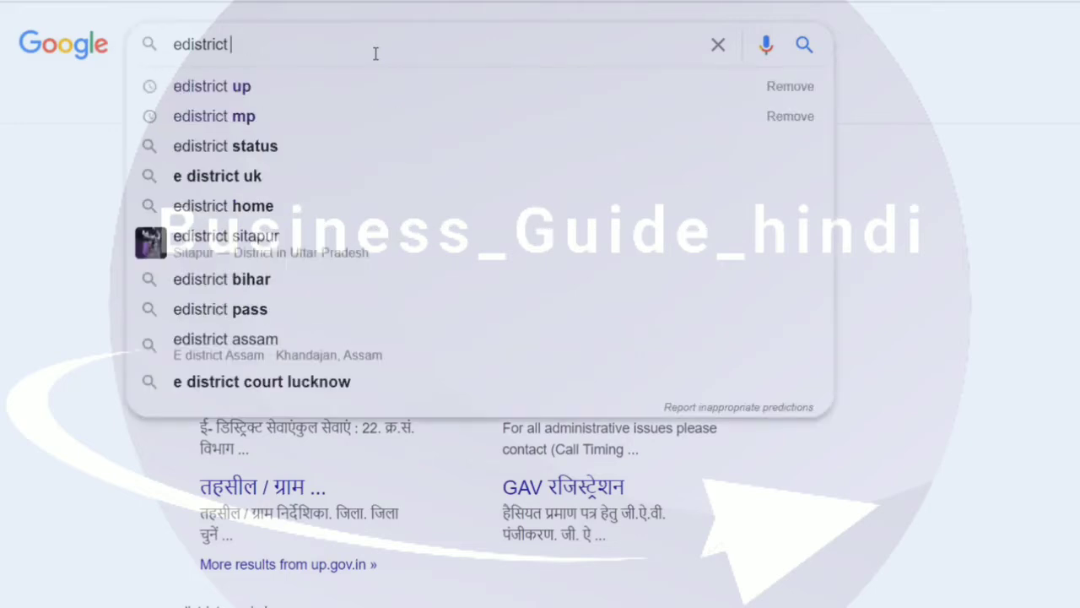
text(bihar)
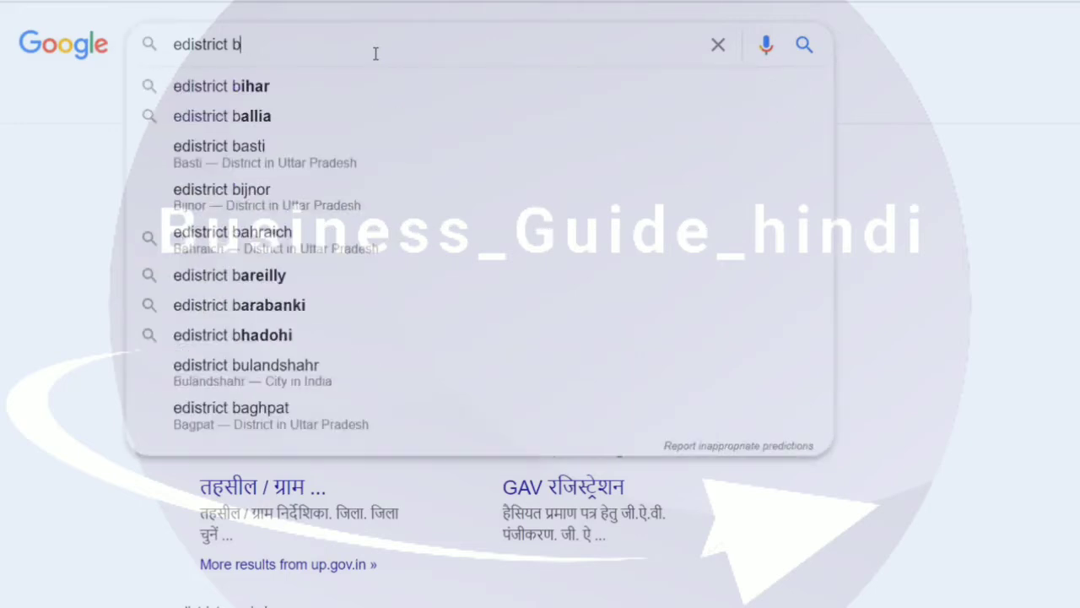
key(Return)
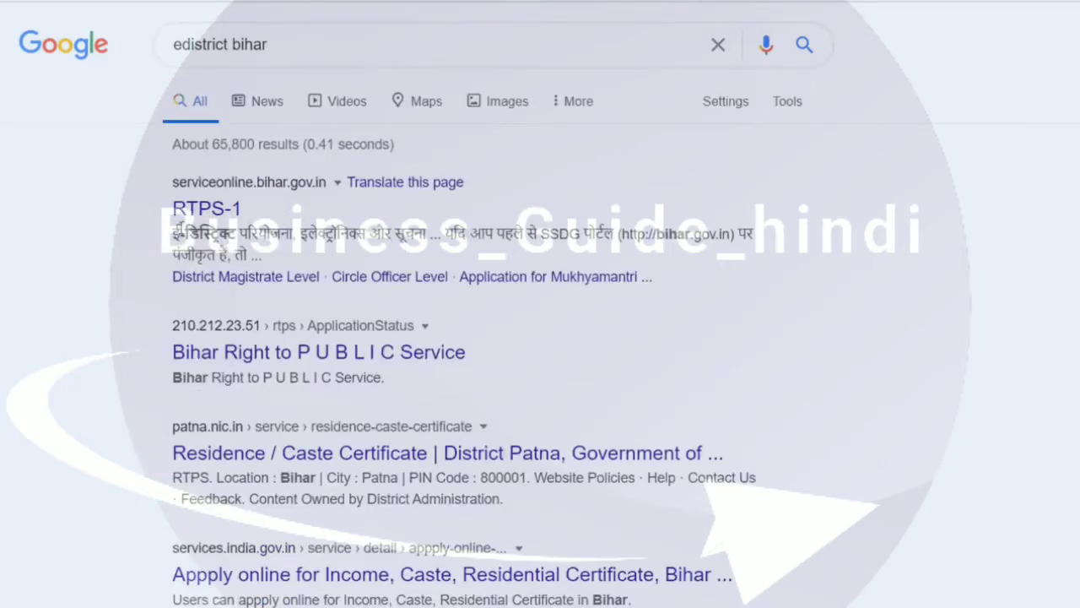
click(380, 46)
key(BackSpace)
key(BackSpace)
key(BackSpace)
key(BackSpace)
key(BackSpace)
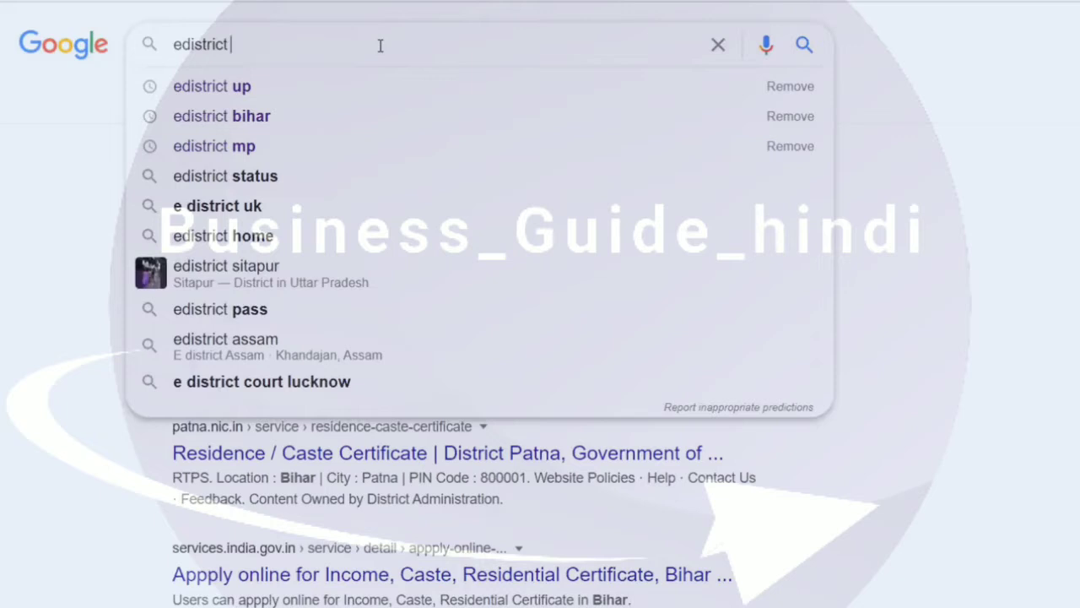
click(330, 98)
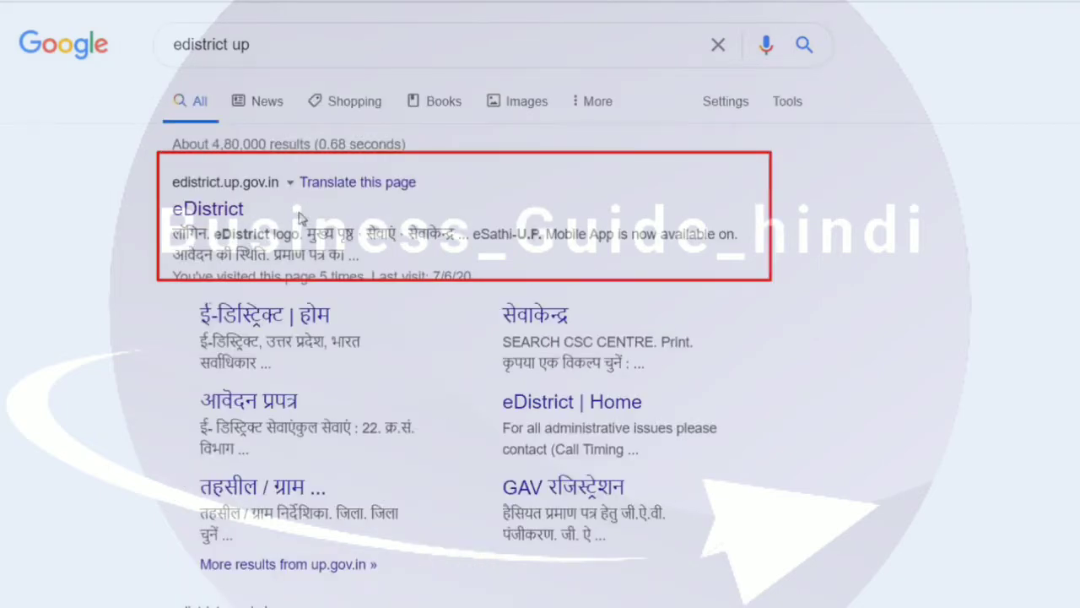
Step: Open the edistrict.up.gov.in result and go to the eSathi citizen login page
click(227, 206)
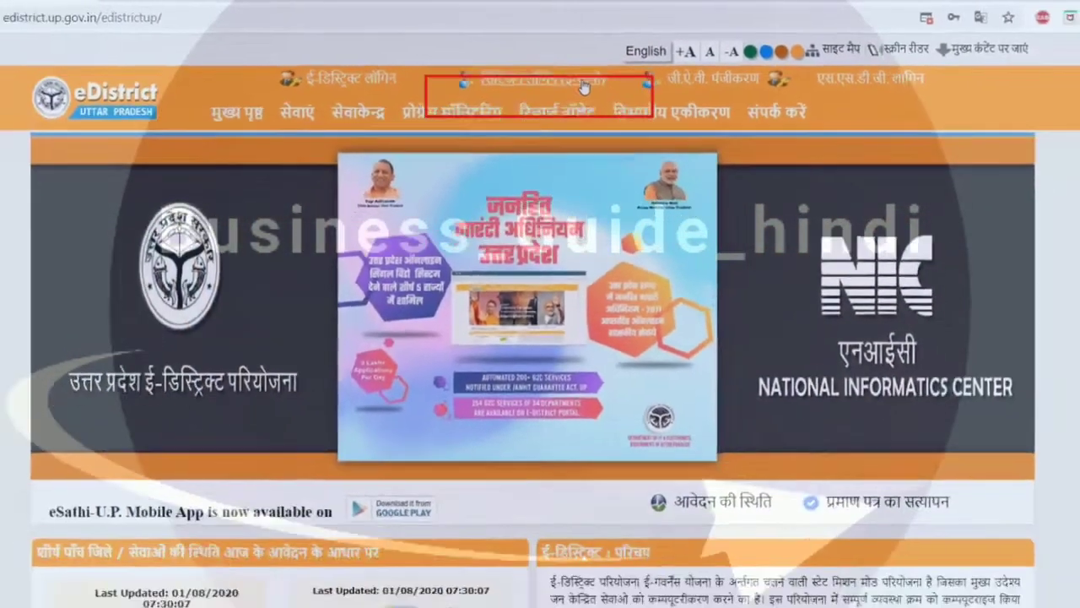
click(591, 100)
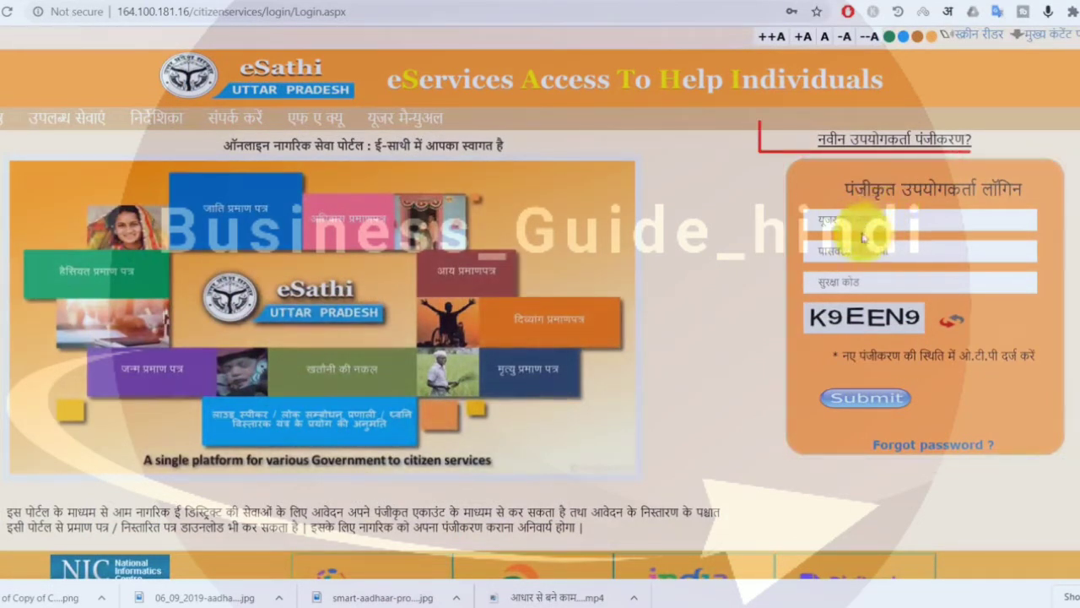
Step: Open the 'नवीन उपयोगकर्ता पंजीकरण?' registration link in a new tab
right_click(940, 143)
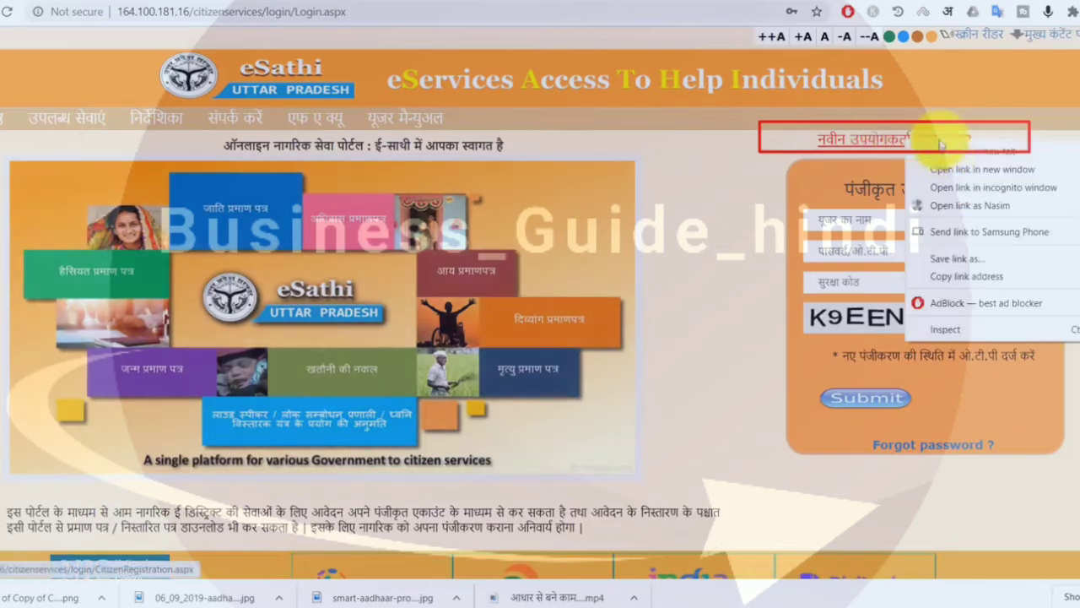
click(946, 154)
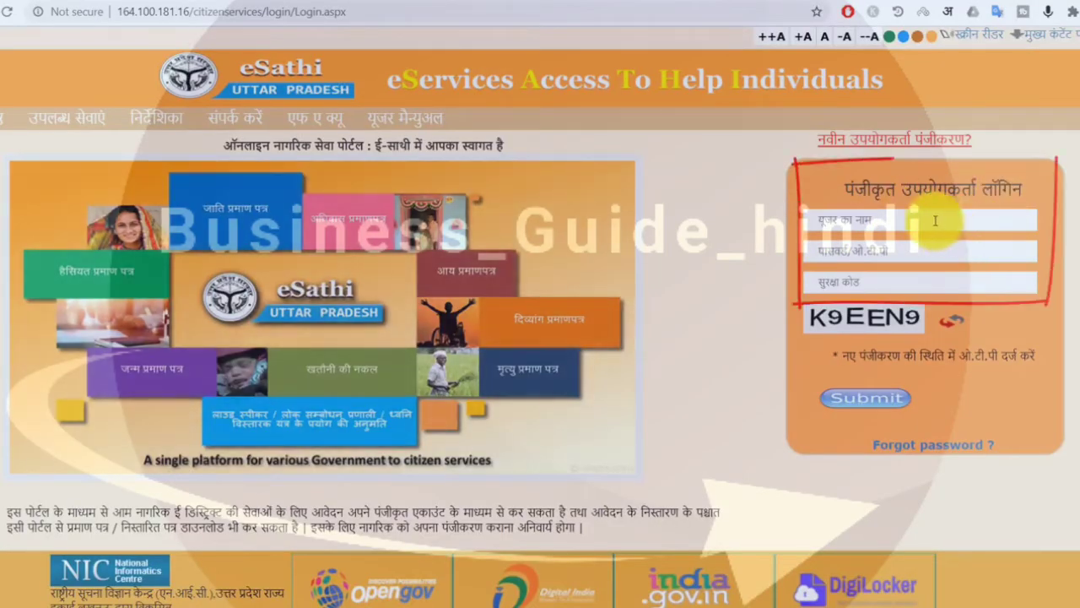
Step: Log in with username, password and captcha, resubmitting with the new captcha after the first was rejected
click(935, 220)
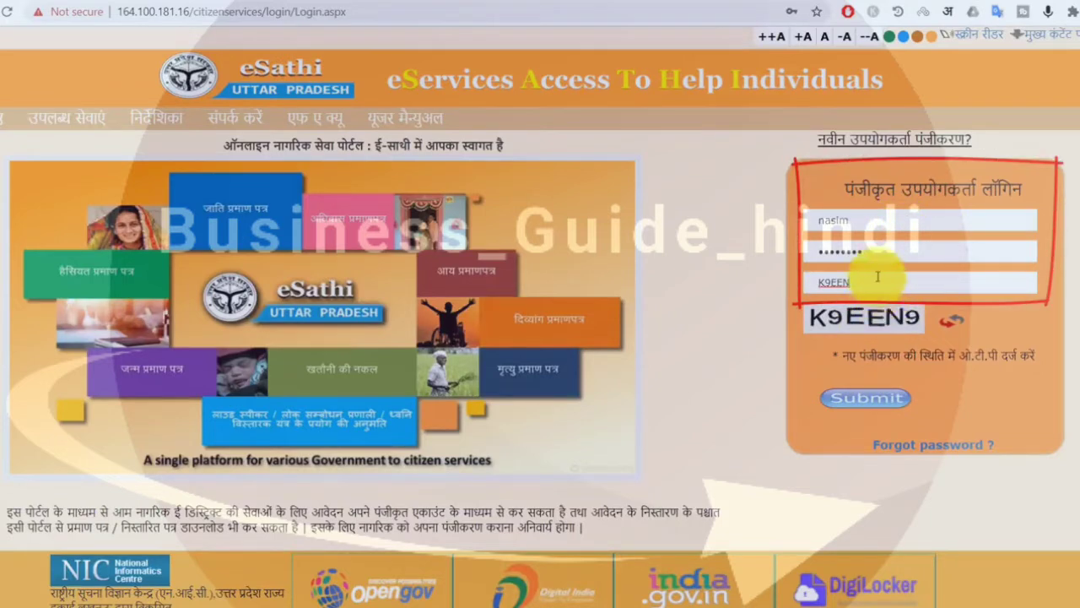
click(864, 402)
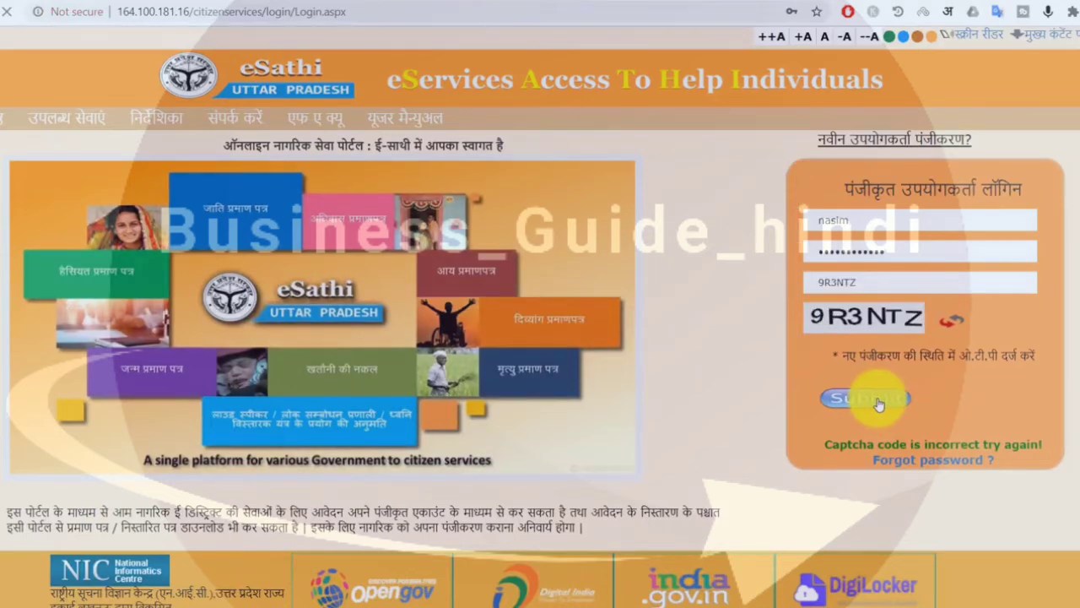
click(869, 398)
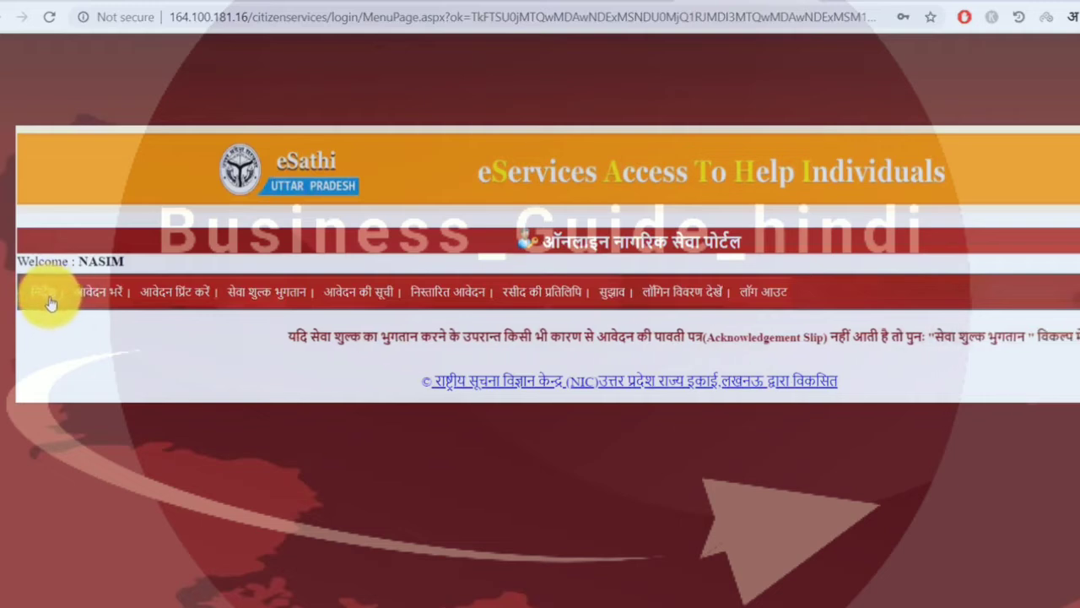
Step: Choose 'आय प्रमाण पत्र' under आवेदन भरें and open the income certificate application form
click(112, 300)
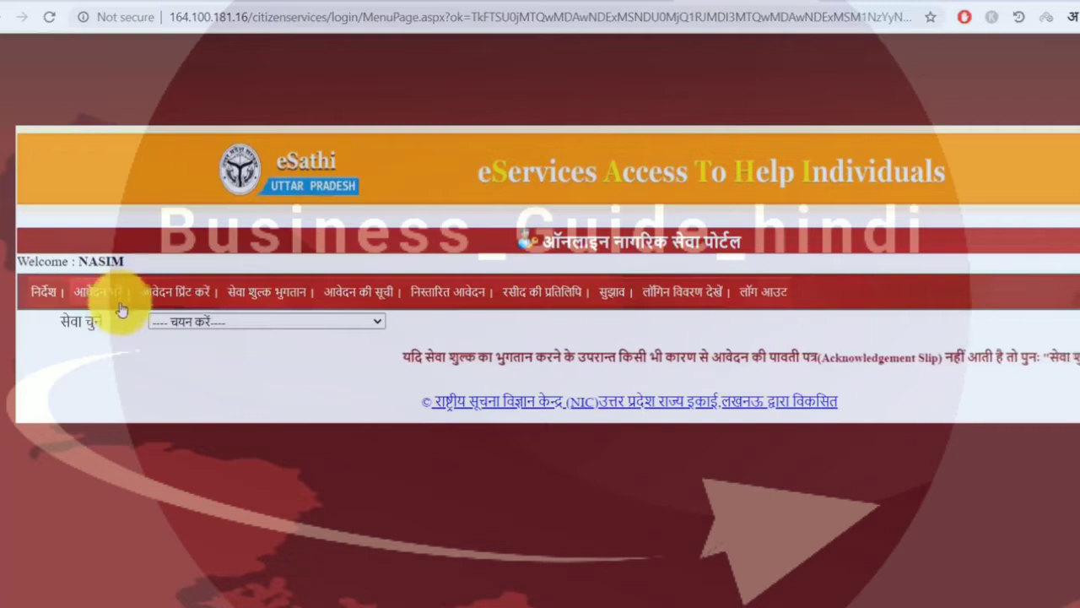
click(180, 322)
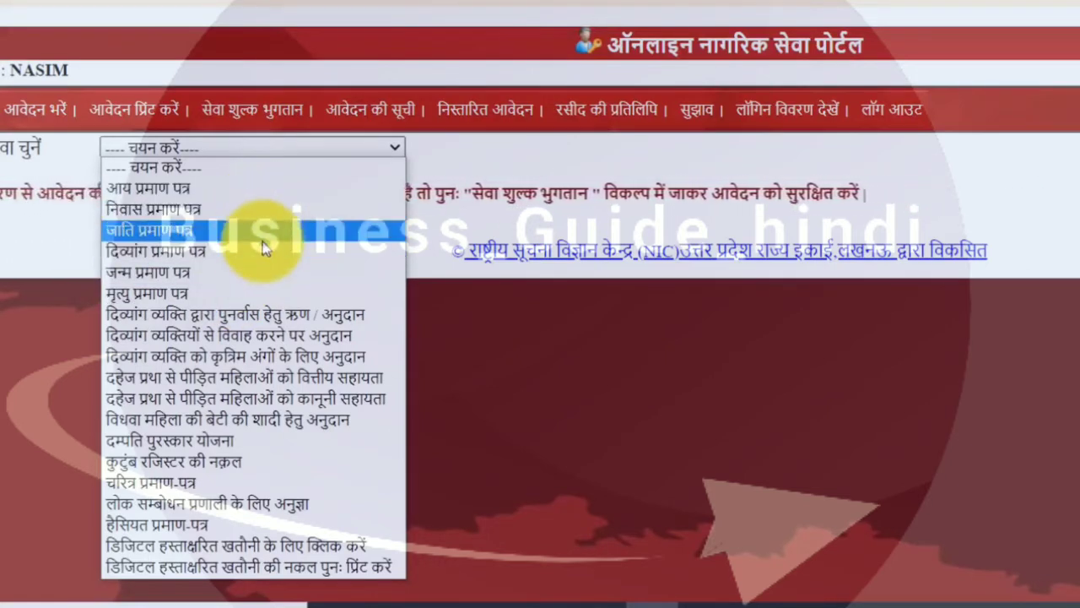
click(273, 190)
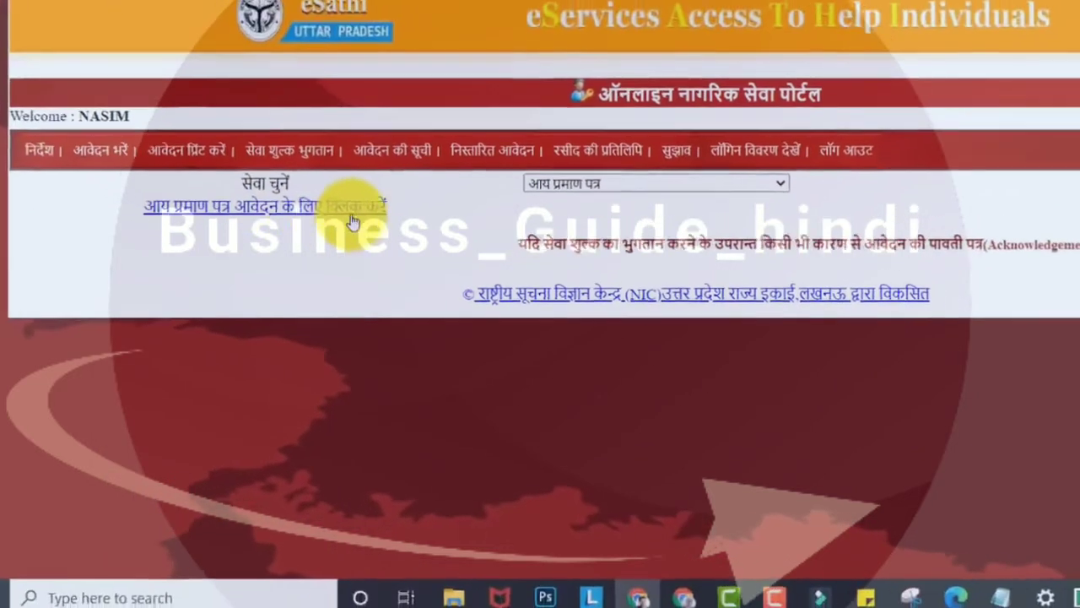
click(324, 176)
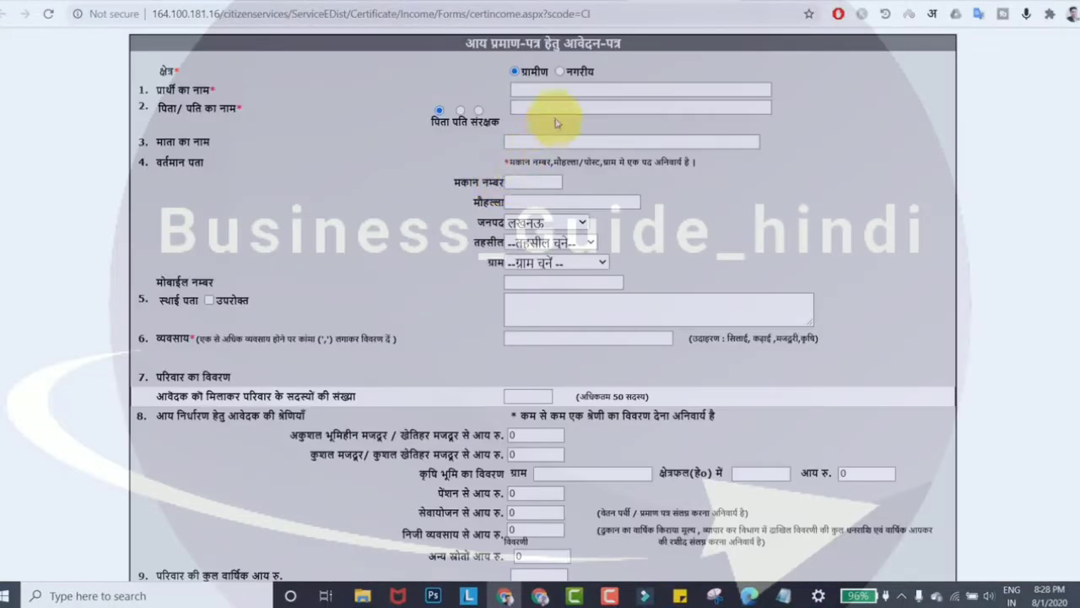
Step: Fill in the applicant's name and the father/husband's name on the income certificate form
scroll(548, 118, down, 3)
scroll(559, 186, up, 3)
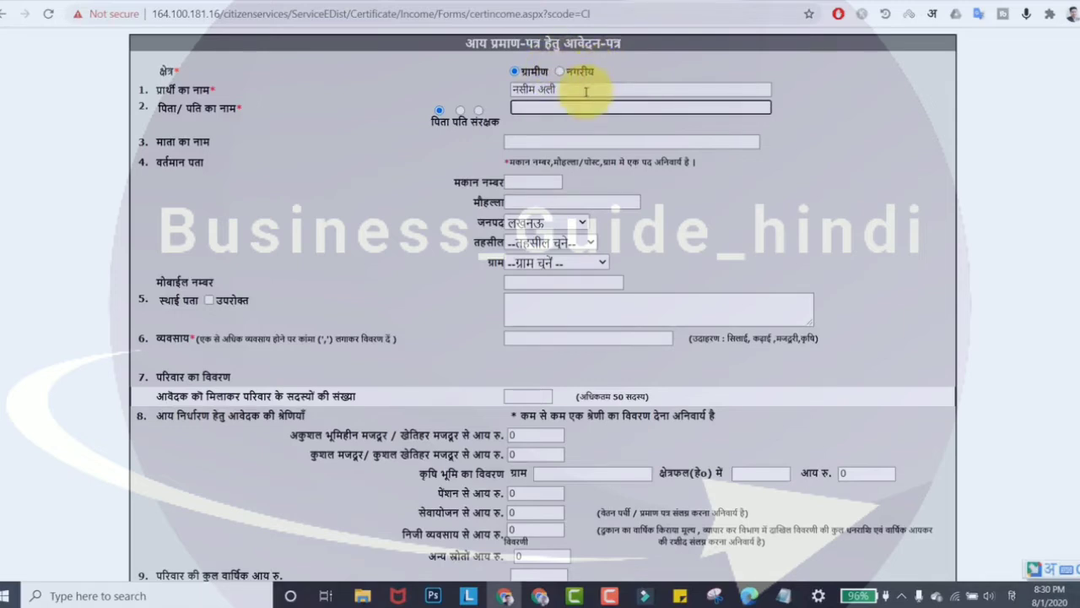
click(578, 94)
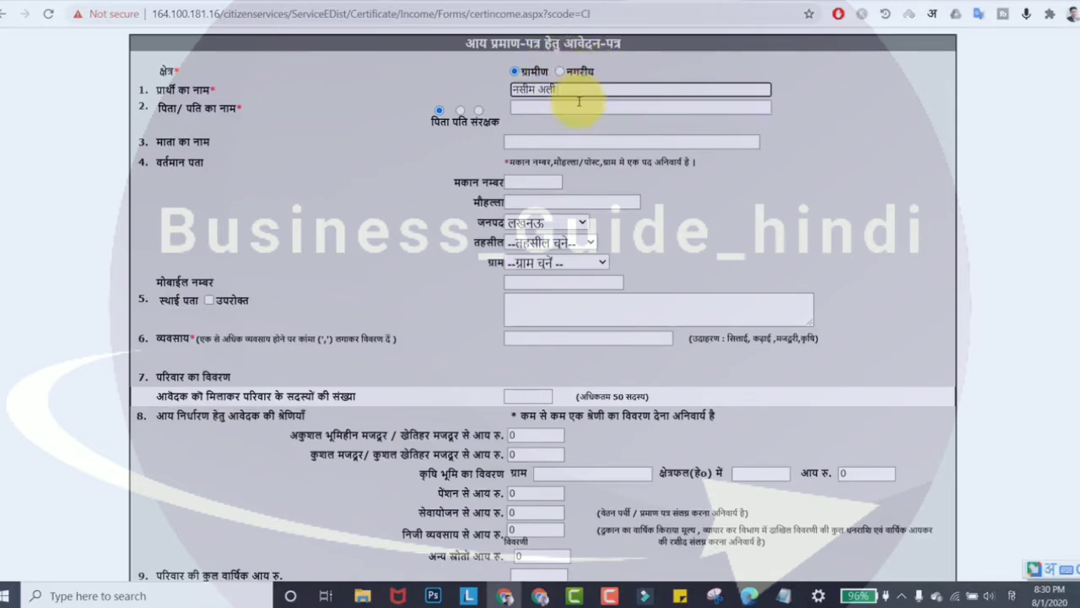
click(579, 105)
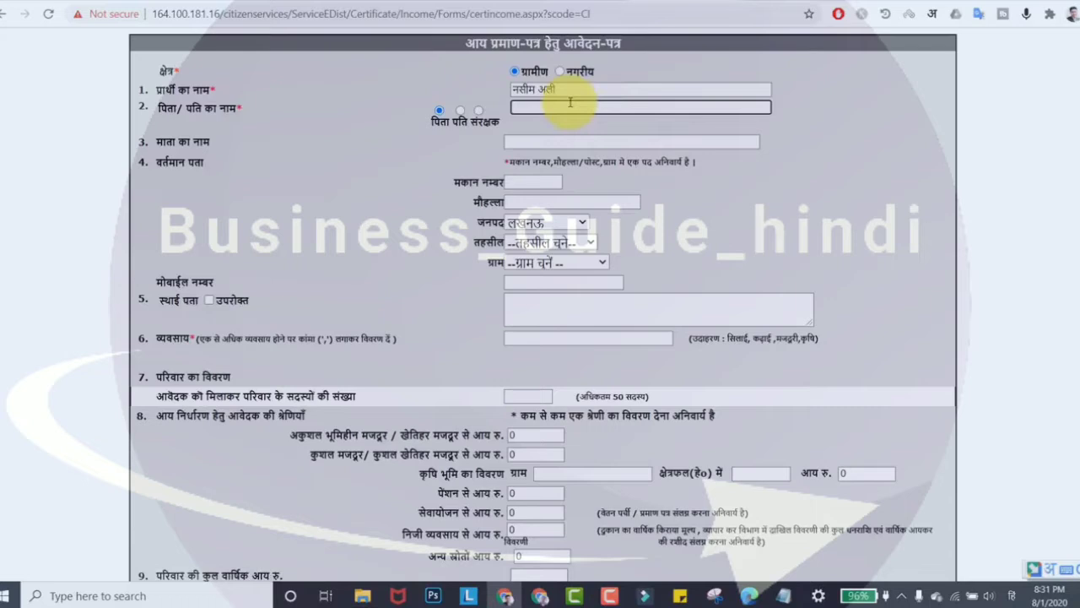
key(Tab)
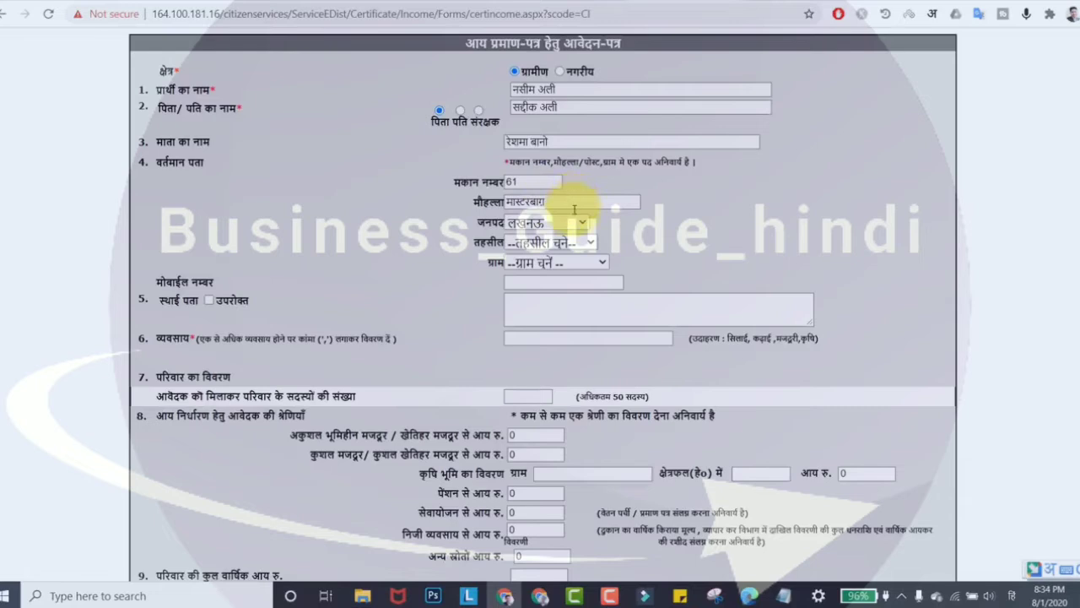
Step: Enter locality मजरा and choose district लखनऊ, tehsil सदर and the applicant's village
click(565, 200)
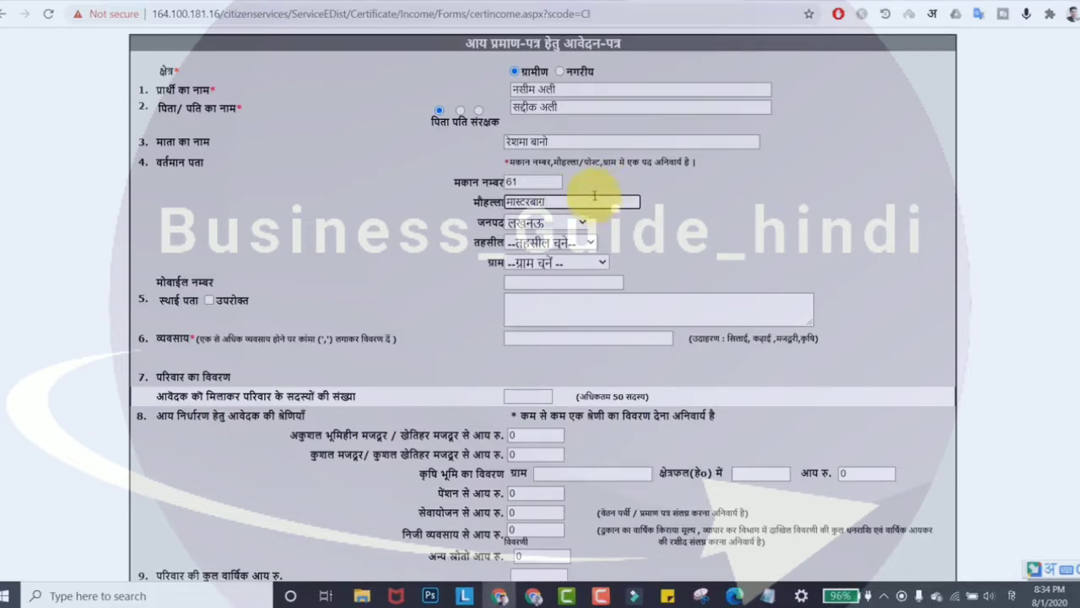
text(मजरा जोडौरा)
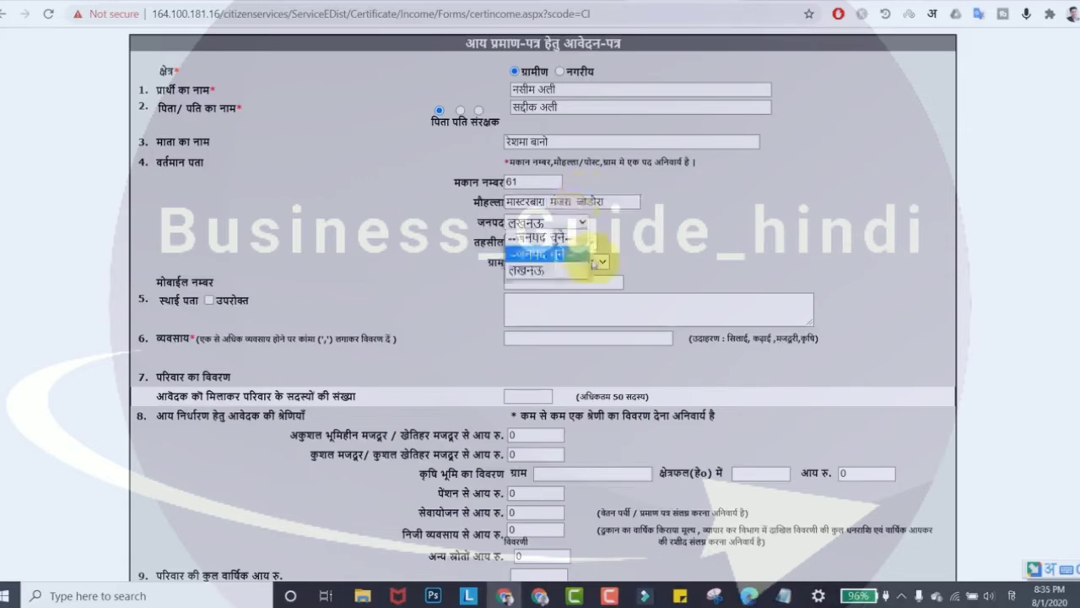
click(586, 256)
click(571, 221)
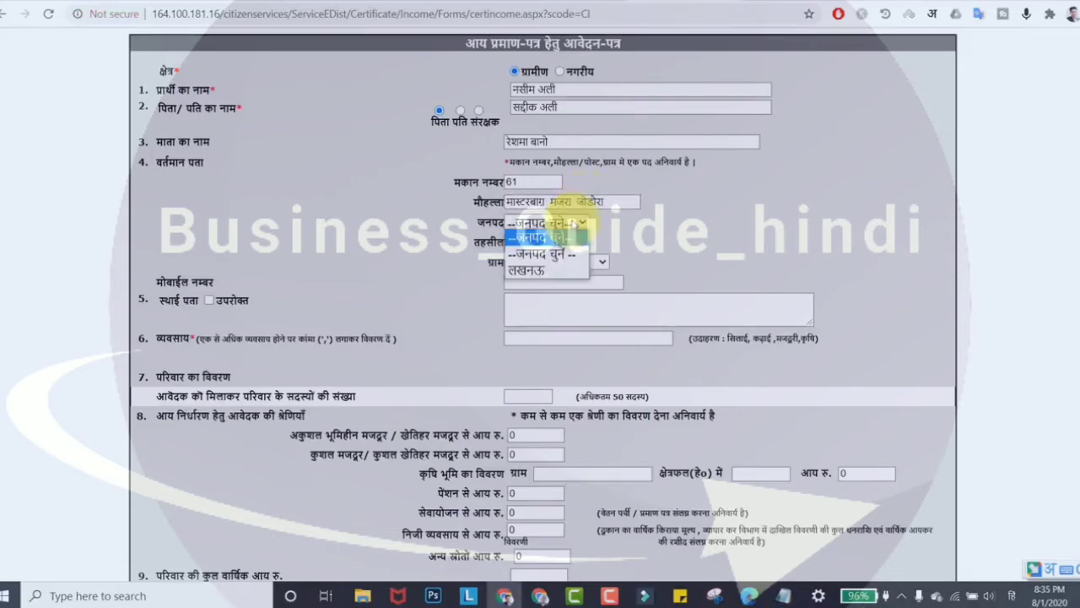
click(568, 270)
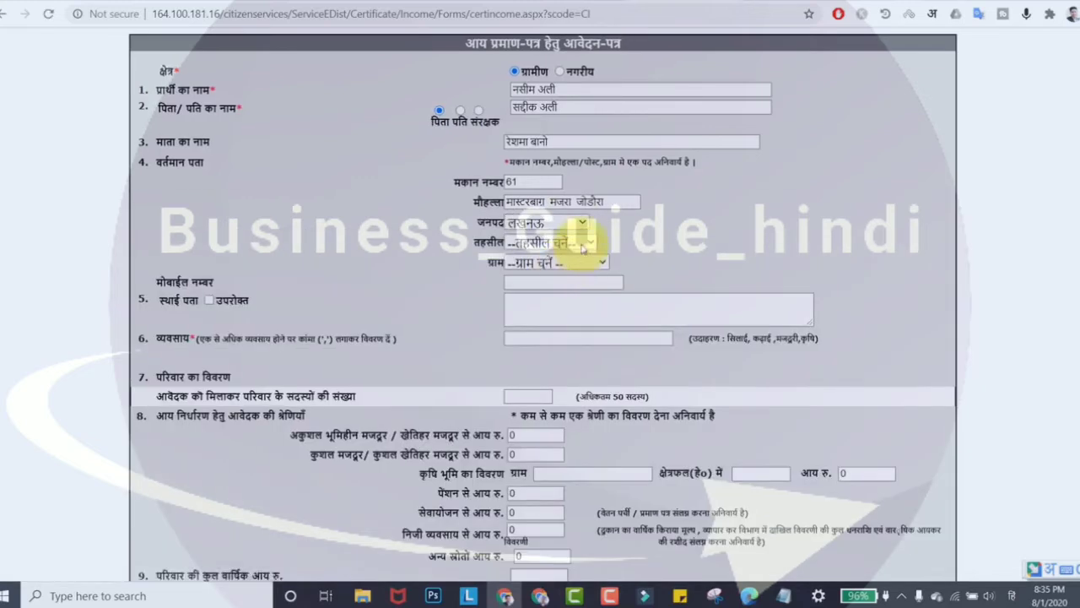
click(582, 244)
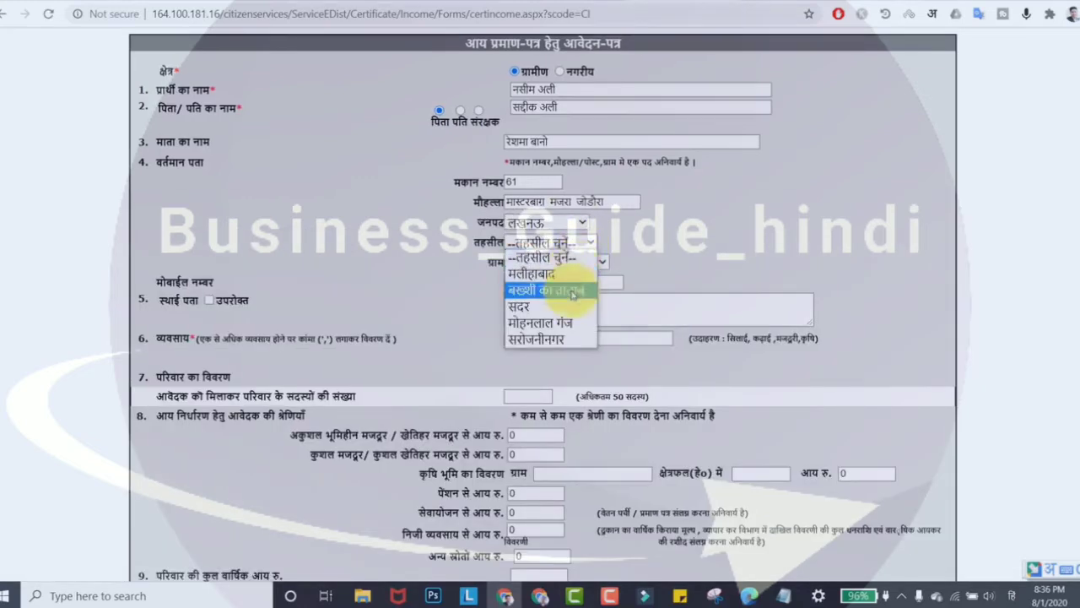
click(519, 306)
click(553, 263)
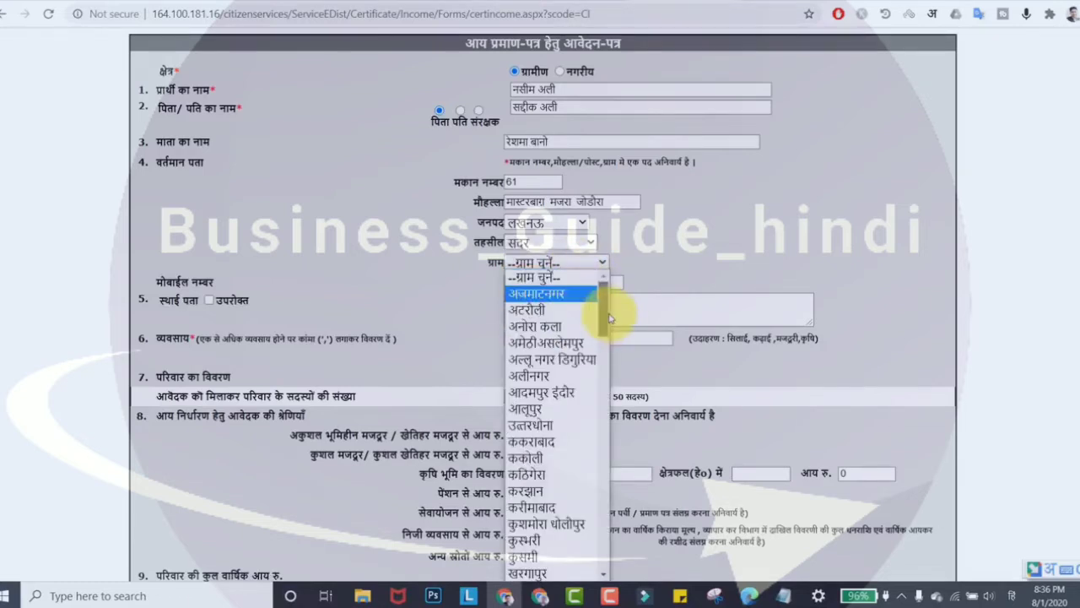
scroll(548, 439, down, 15)
click(521, 455)
Step: Copy the current address into the permanent address with the उपरोक्त checkbox
click(629, 309)
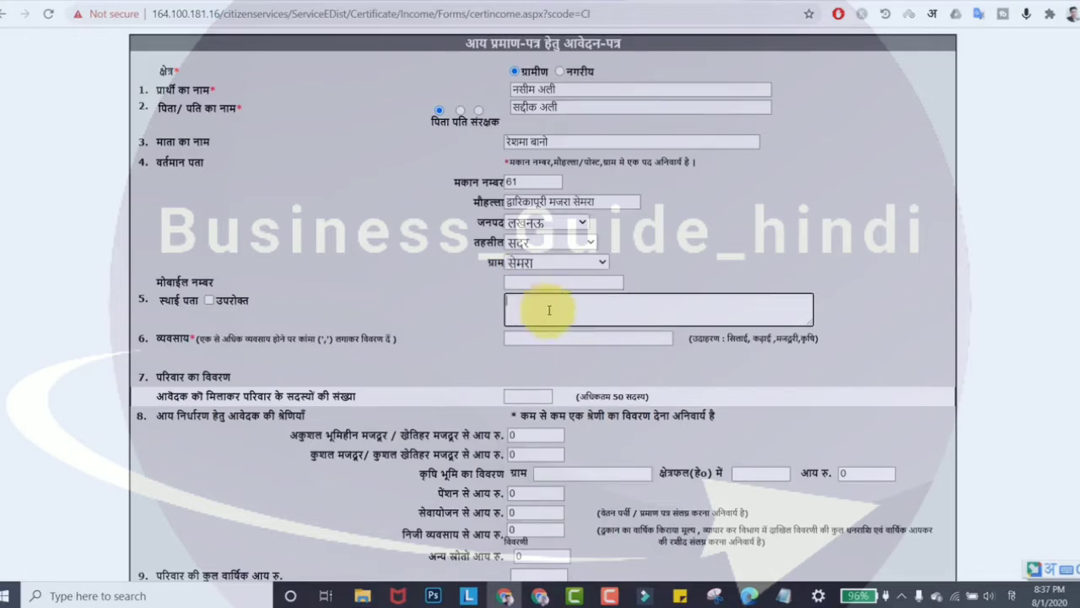
click(209, 300)
click(208, 302)
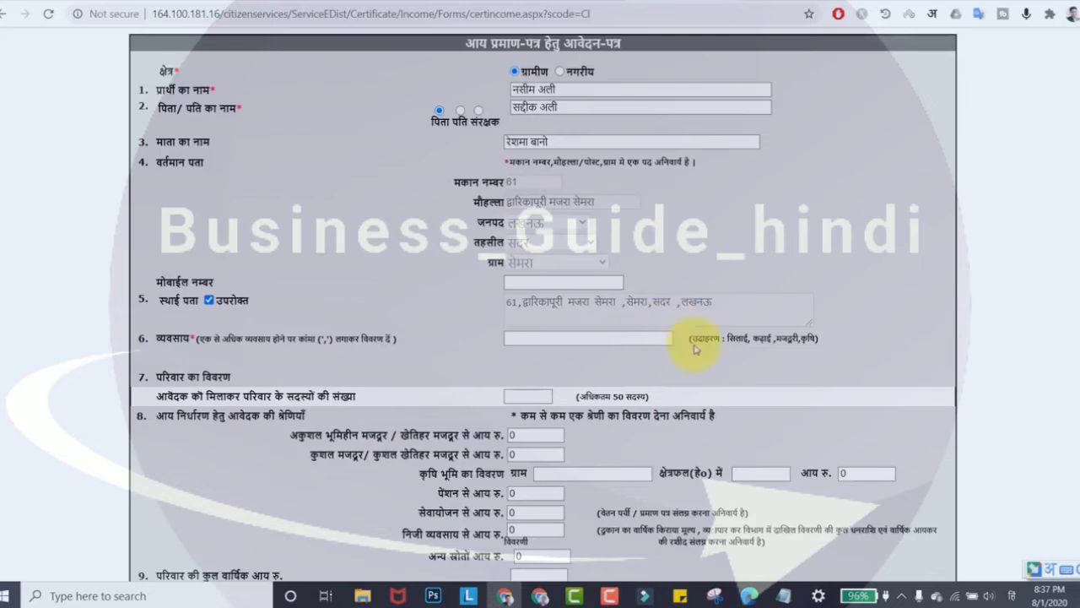
click(635, 338)
scroll(635, 226, down, 2)
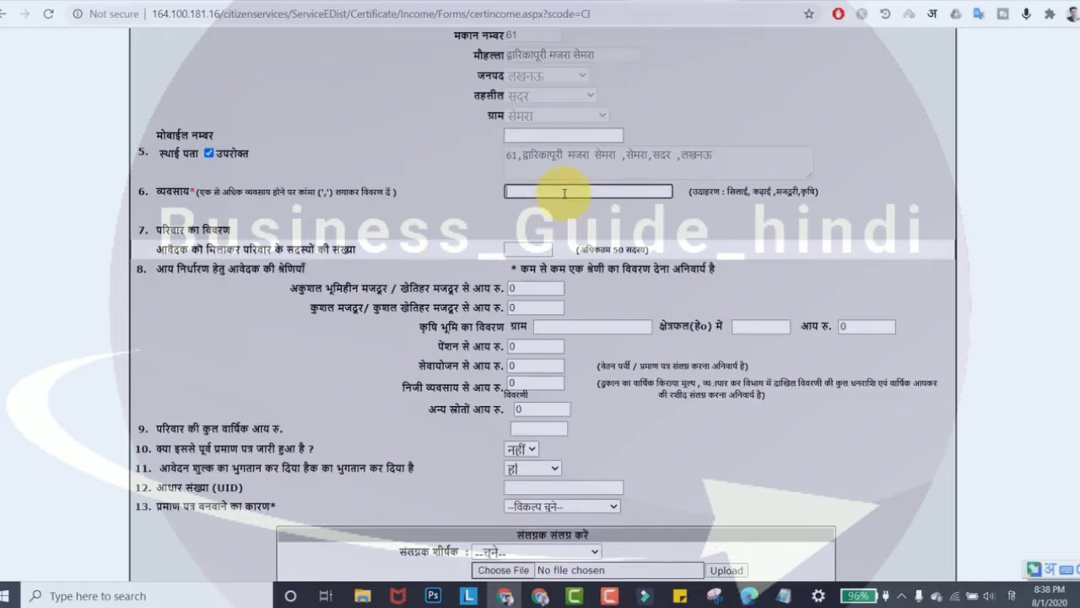
Step: Set occupation to कृषि and family-member count to 6, generating the six-row family table
text(कृषि)
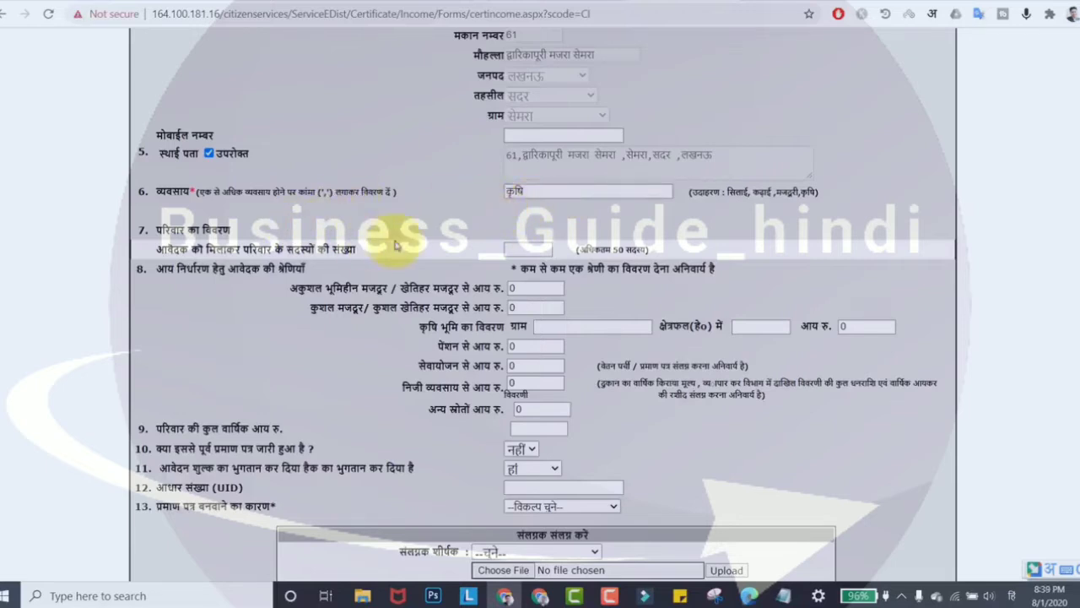
click(518, 246)
text(1)
key(BackSpace)
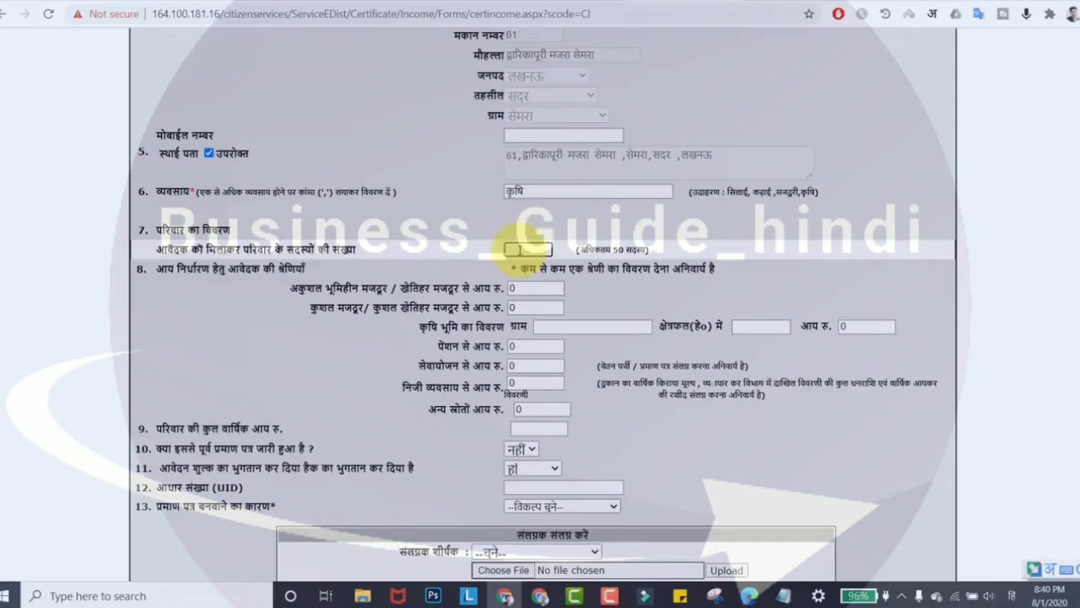
text(6)
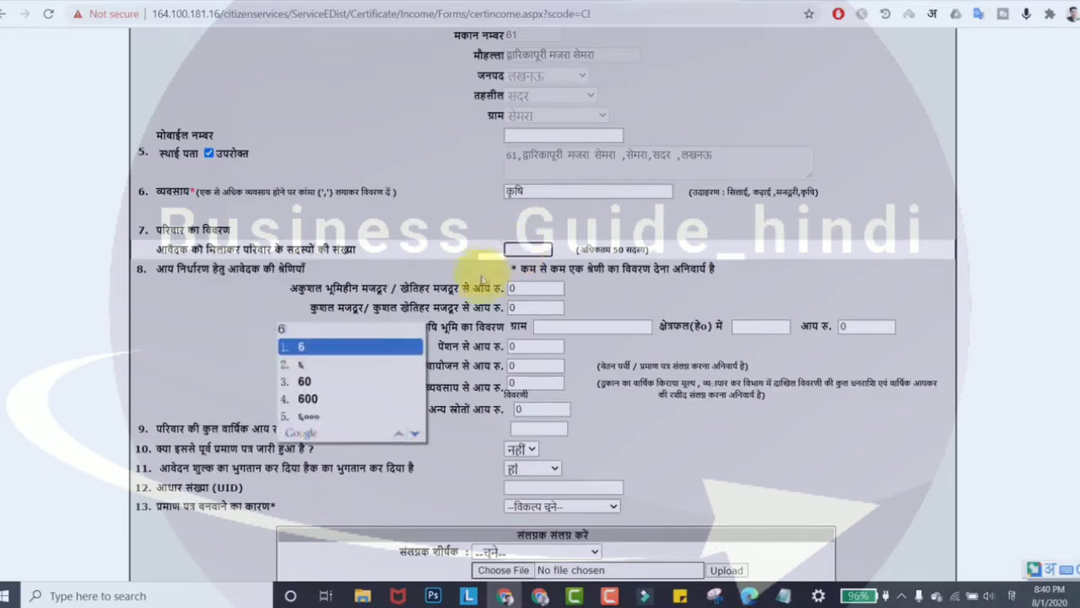
key(Return)
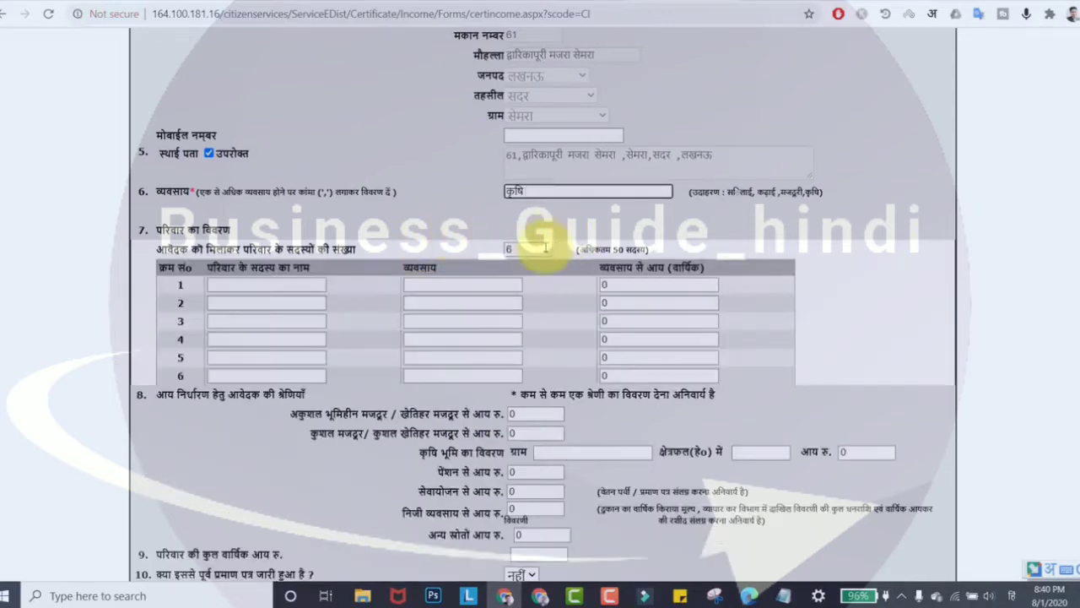
scroll(506, 241, down, 1)
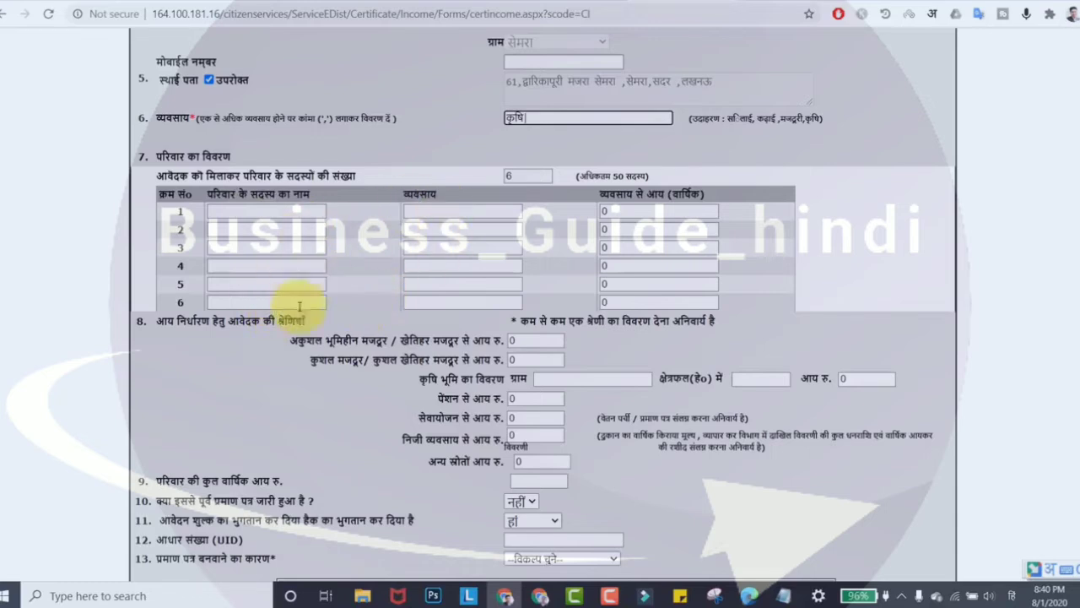
click(298, 211)
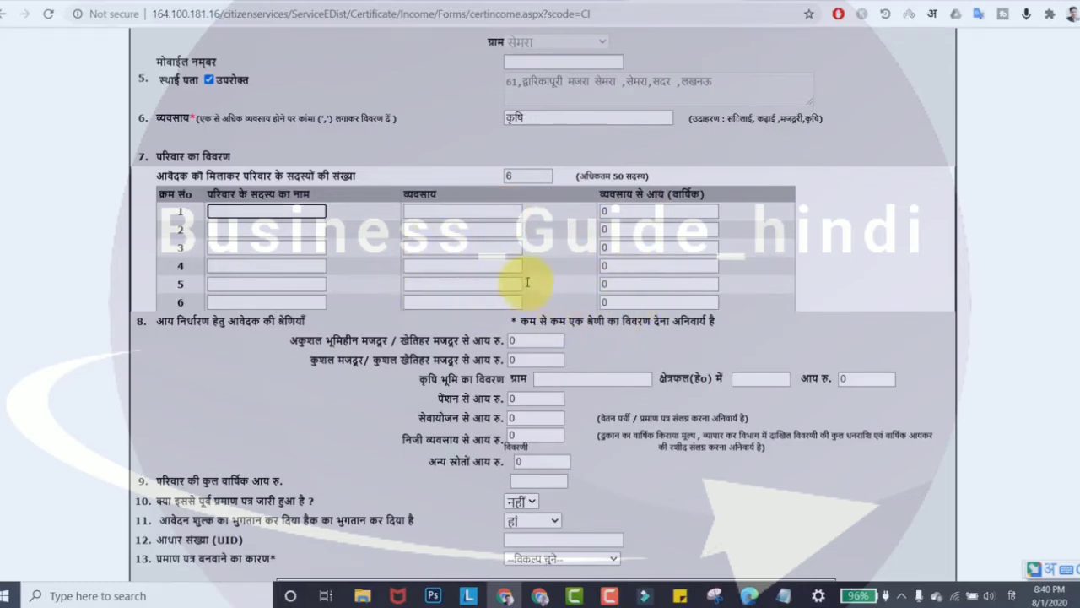
scroll(528, 282, down, 2)
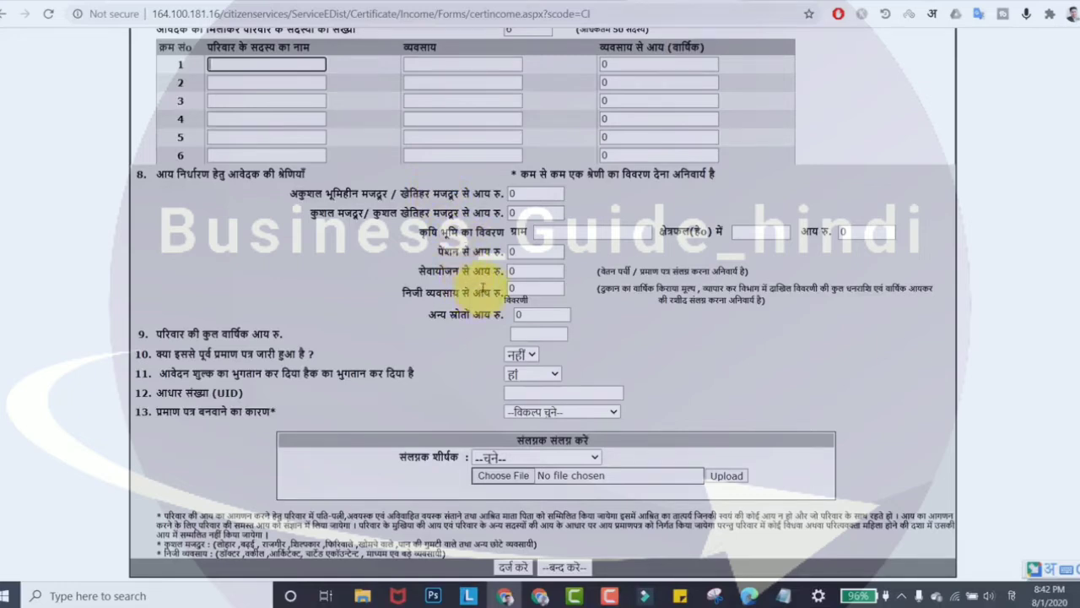
click(534, 270)
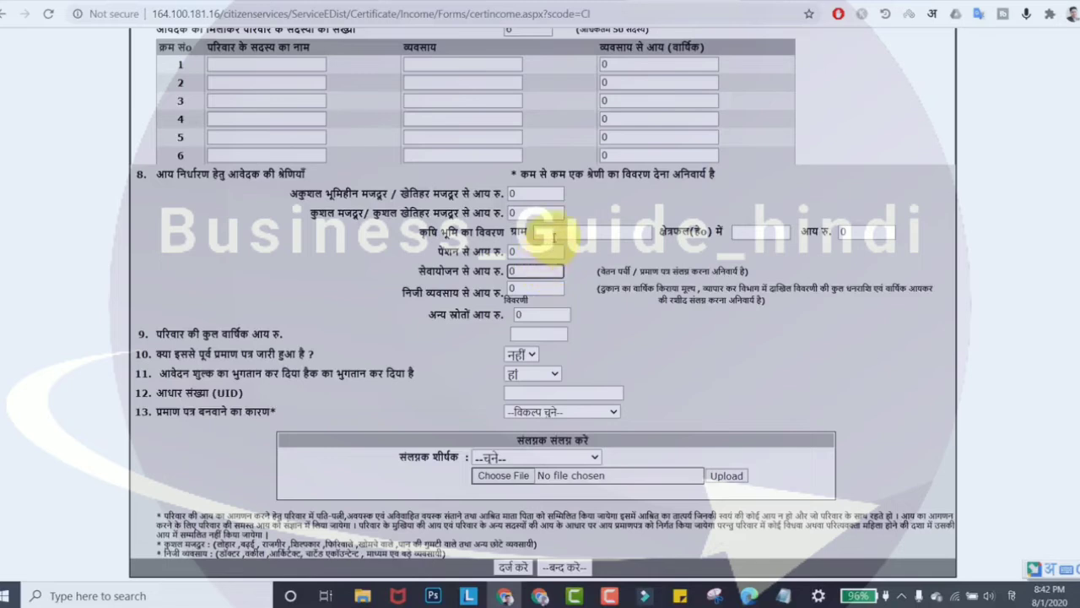
Step: Enter 25000 for private business income and 25000 for farmland income, totalling 50000
click(540, 289)
key(BackSpace)
text(25000)
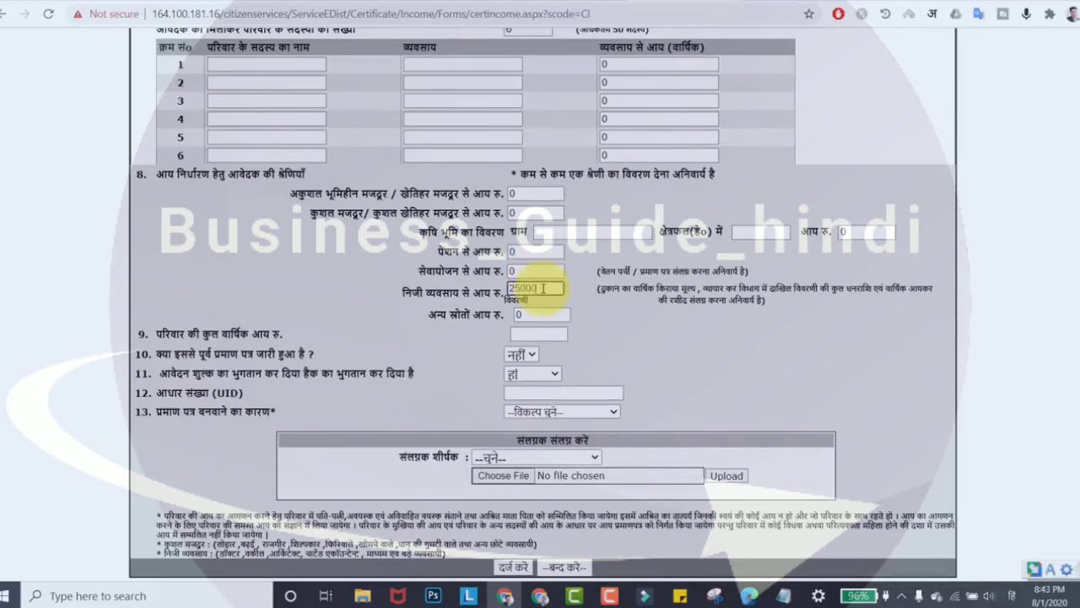
click(591, 232)
click(859, 233)
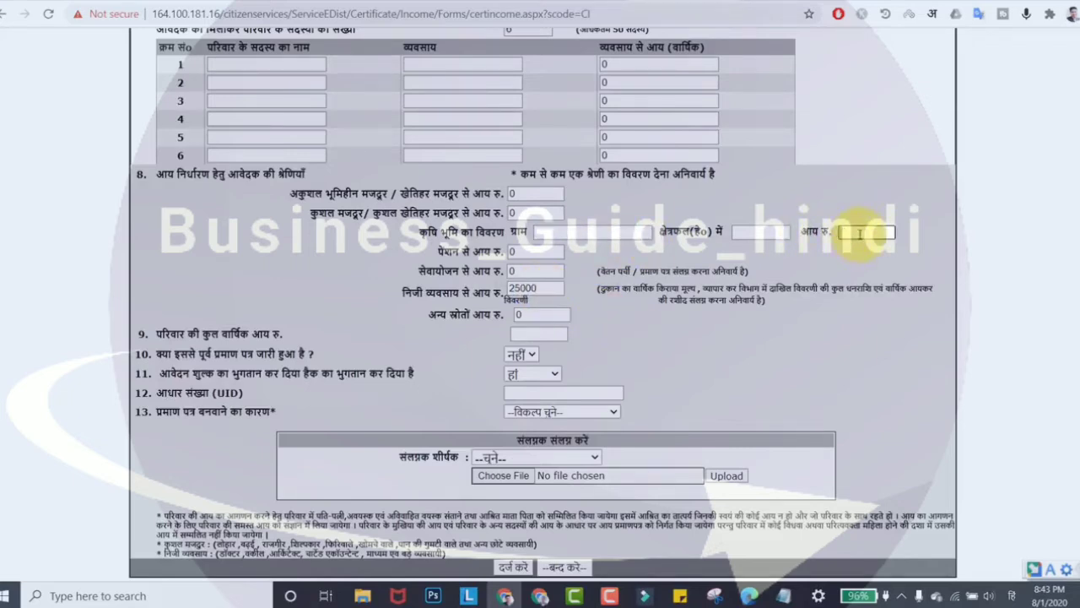
text(000)
click(799, 259)
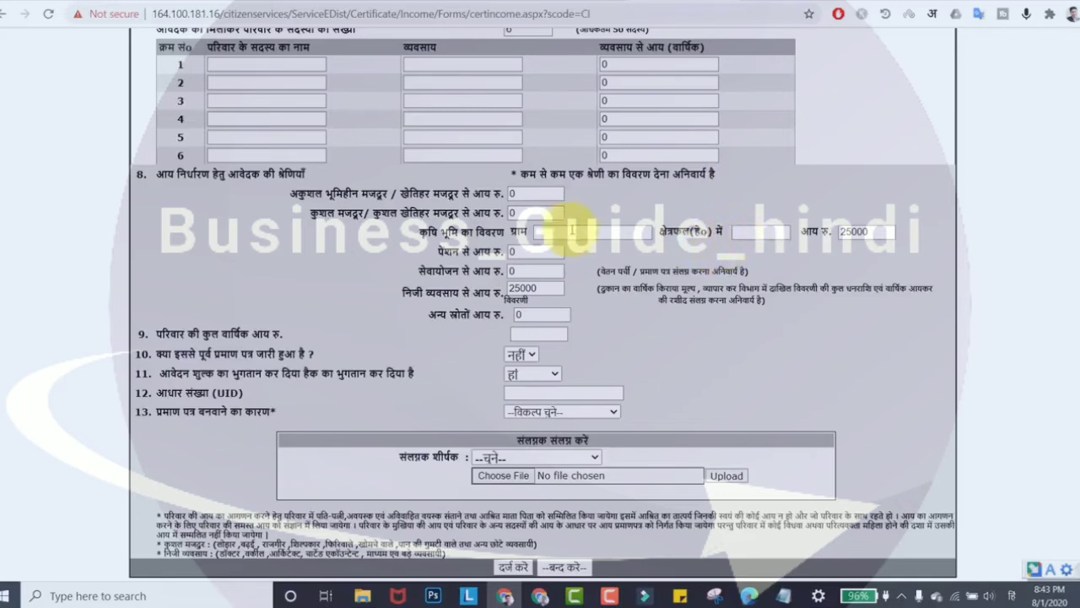
click(603, 232)
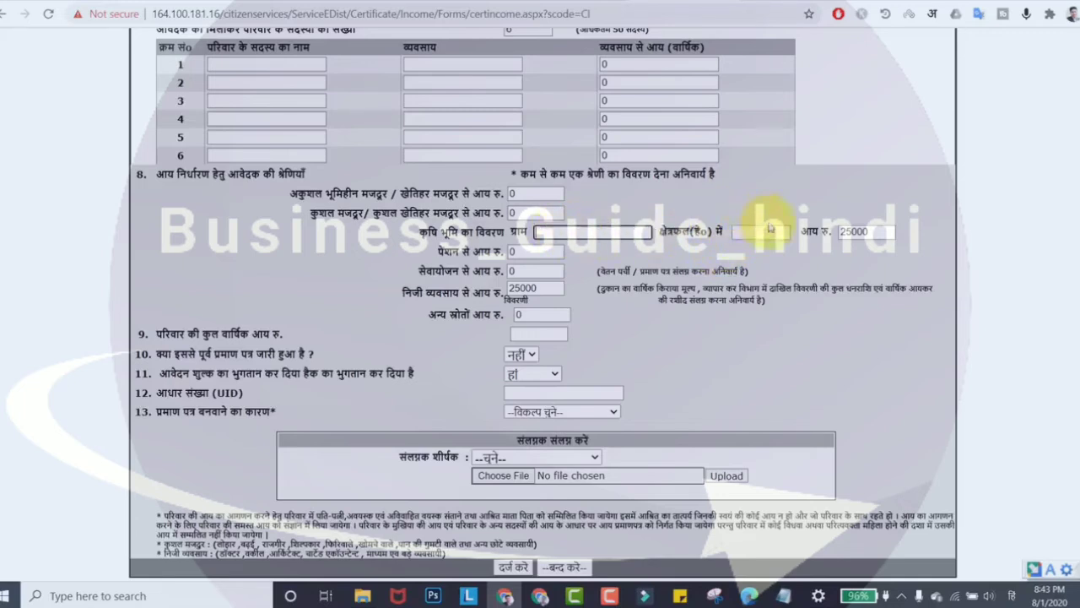
click(758, 233)
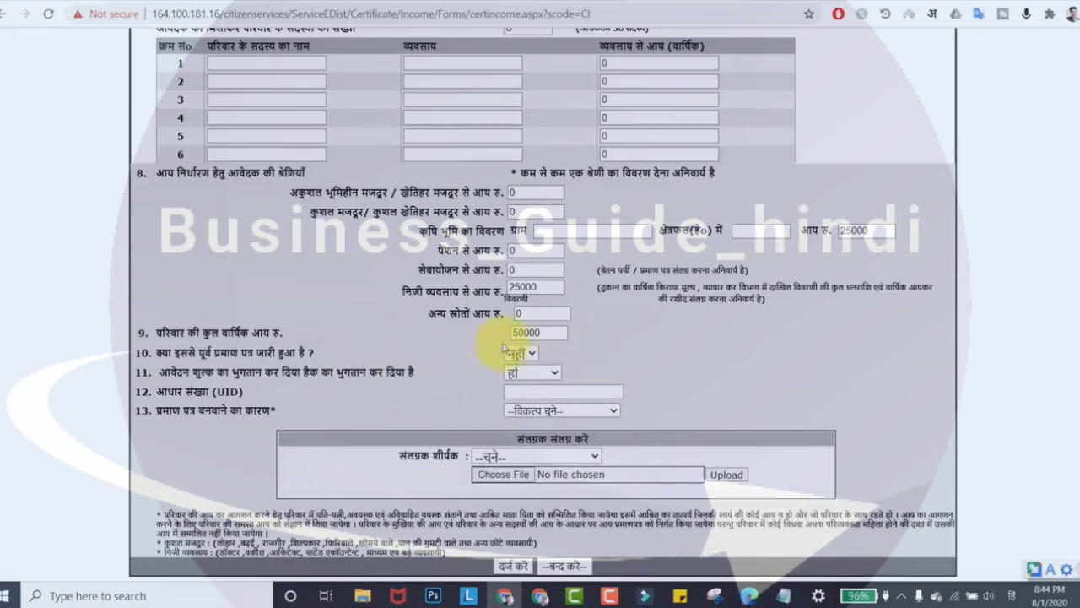
click(521, 355)
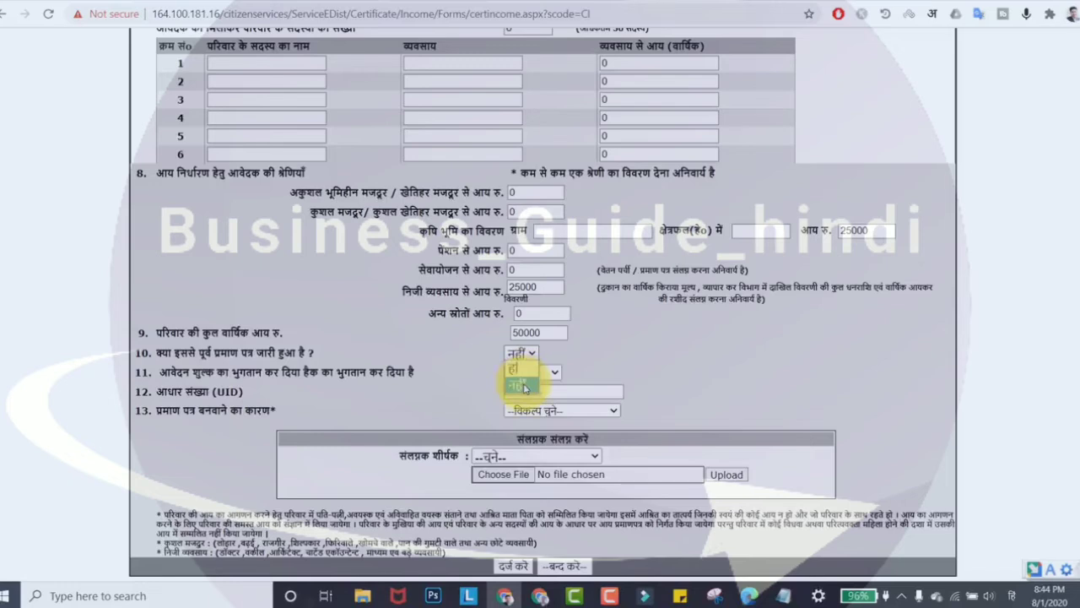
Step: Set prior certificate to नहीं, fee paid to हाँ, paste the Aadhaar number, and choose छात्रवृत्ति हेतु
click(544, 373)
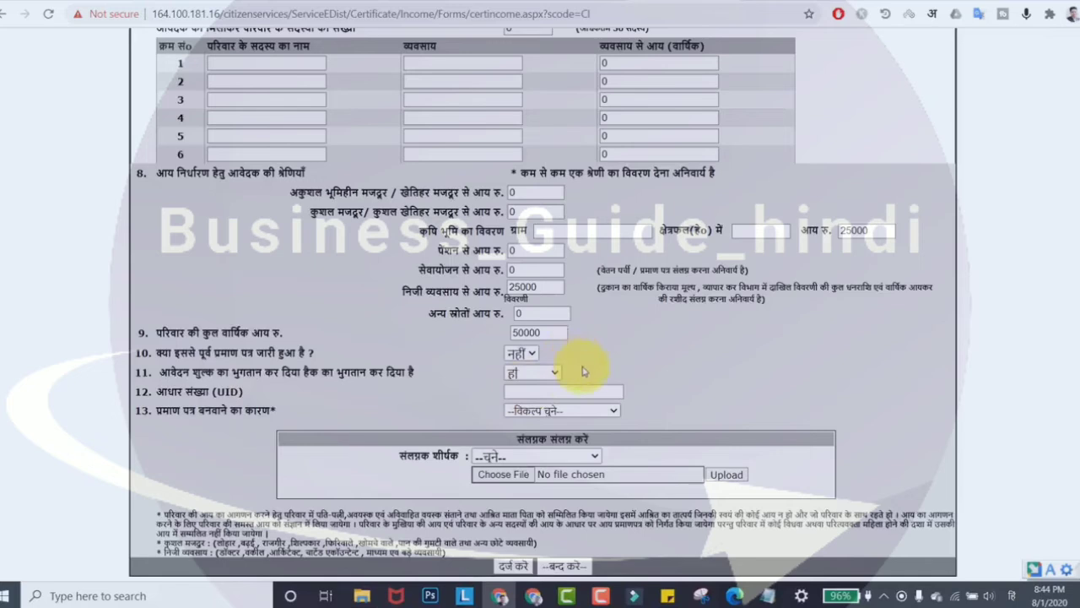
click(542, 374)
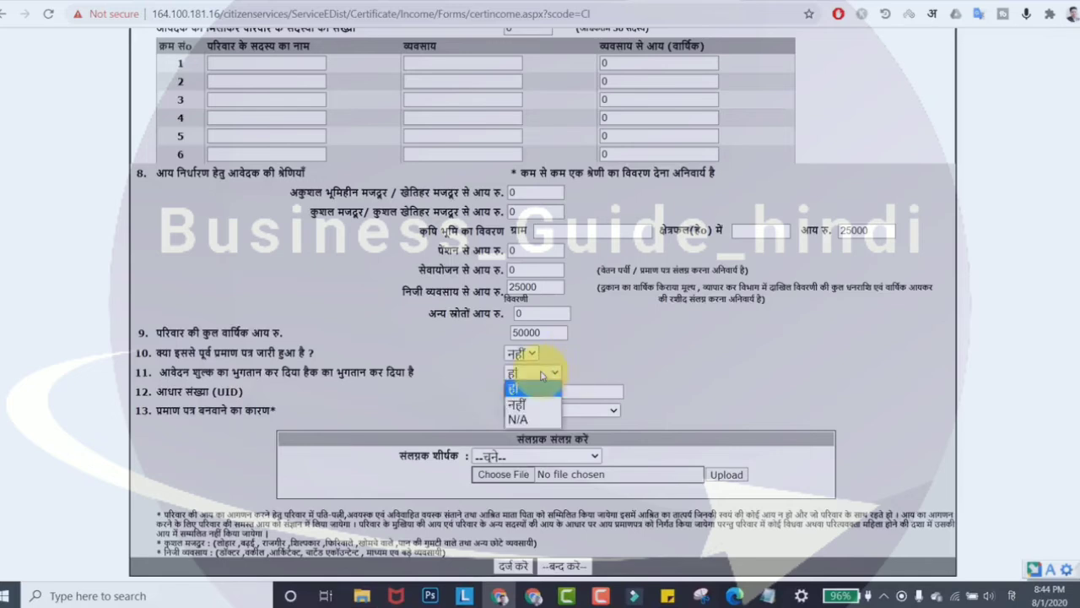
click(543, 374)
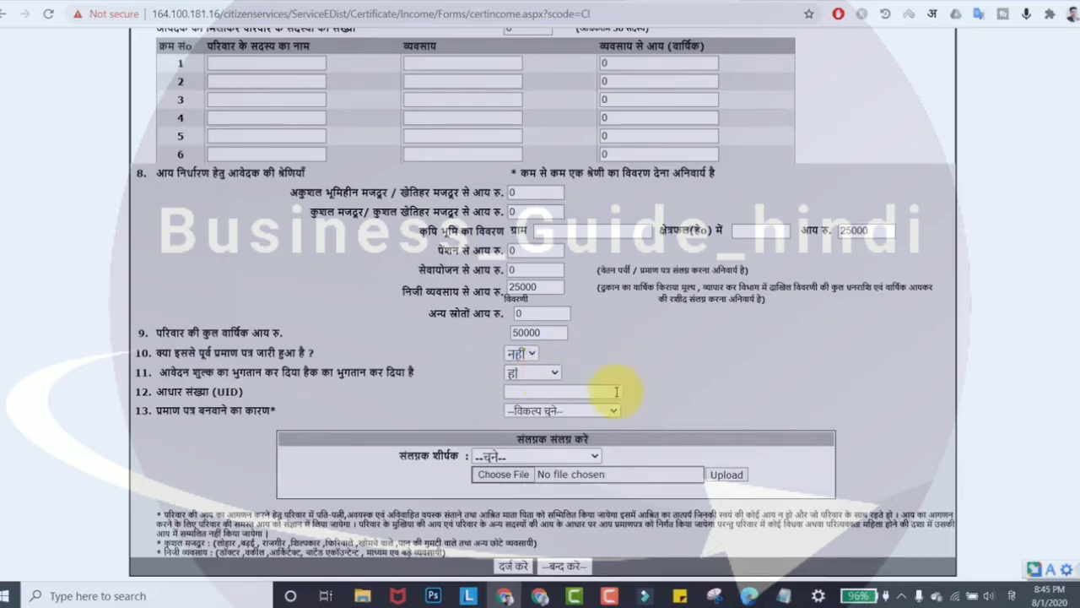
click(555, 391)
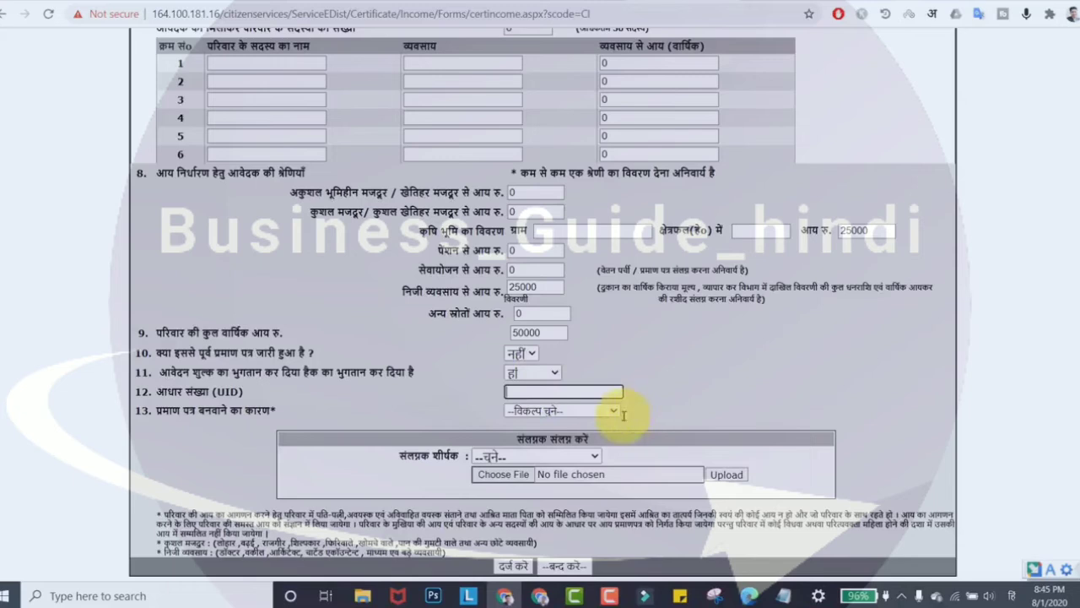
key(ctrl+v)
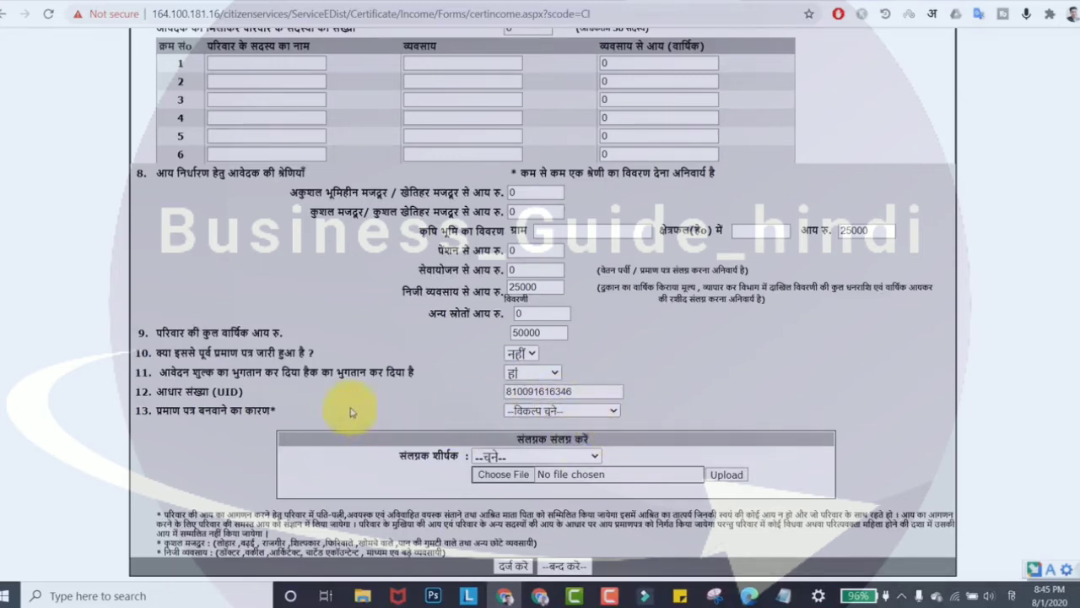
click(559, 417)
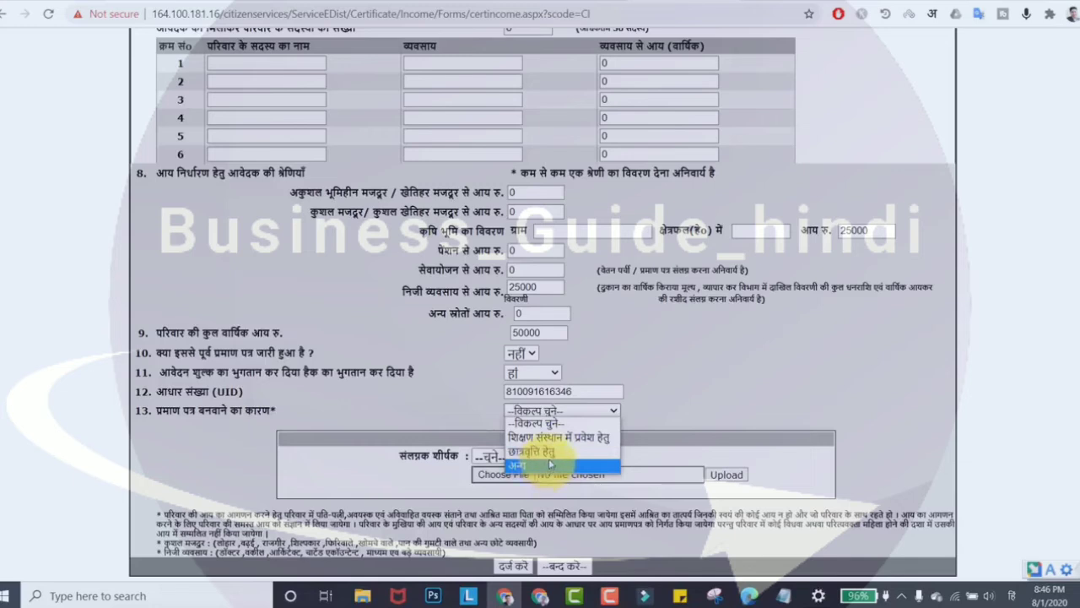
click(553, 454)
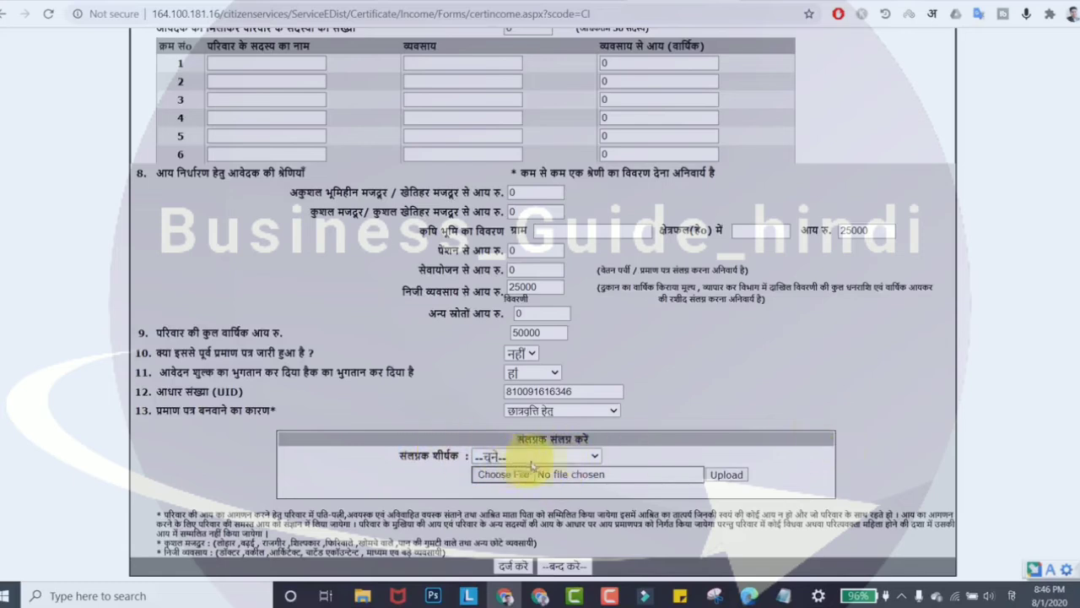
Step: Attach nasim01.JPG under the फोटो attachment type and upload it
click(595, 456)
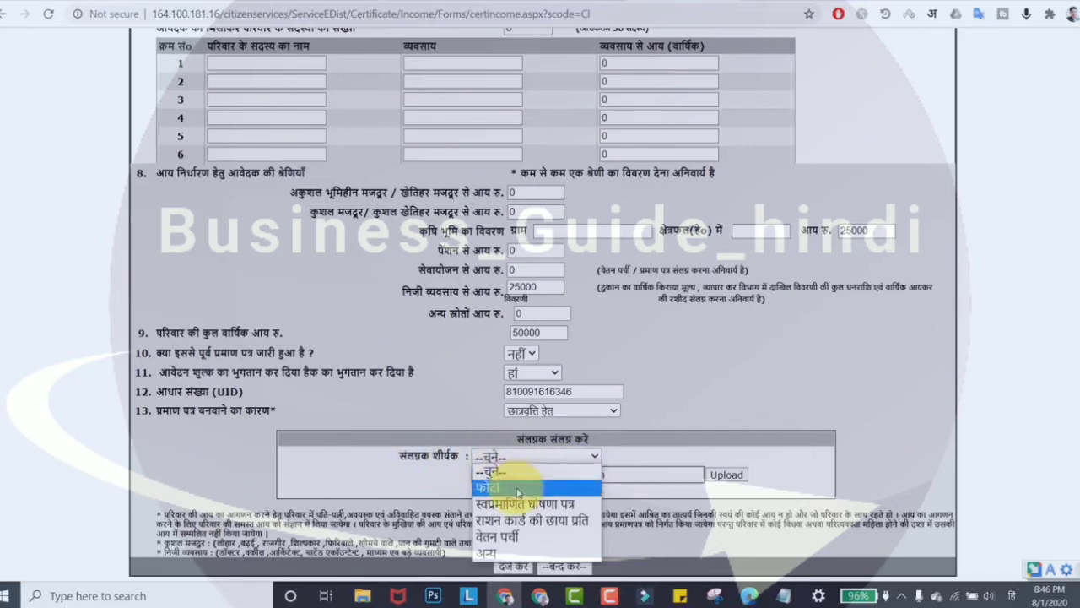
click(519, 489)
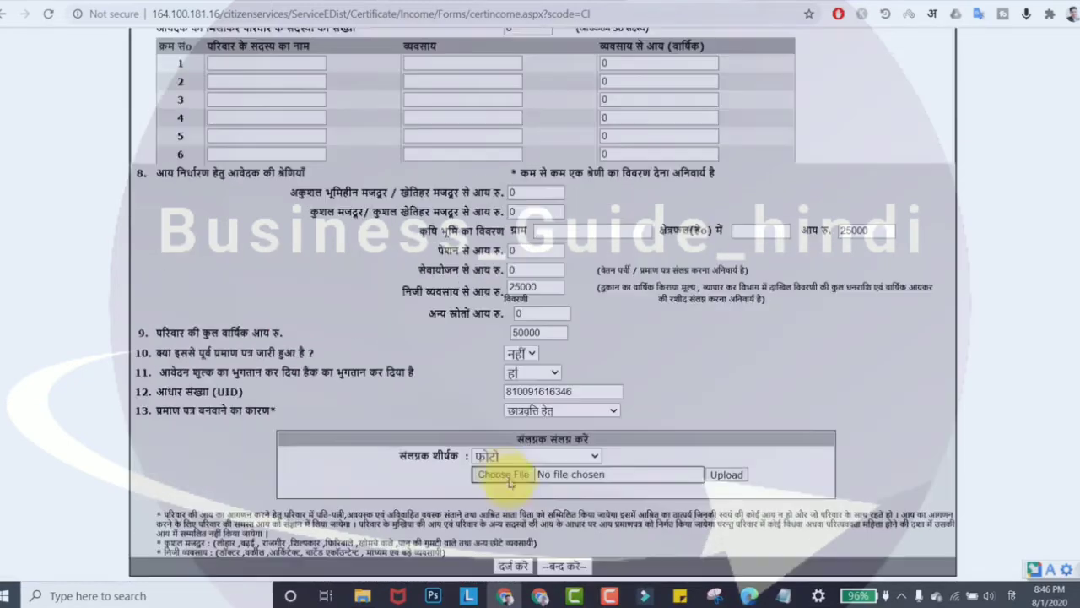
click(509, 480)
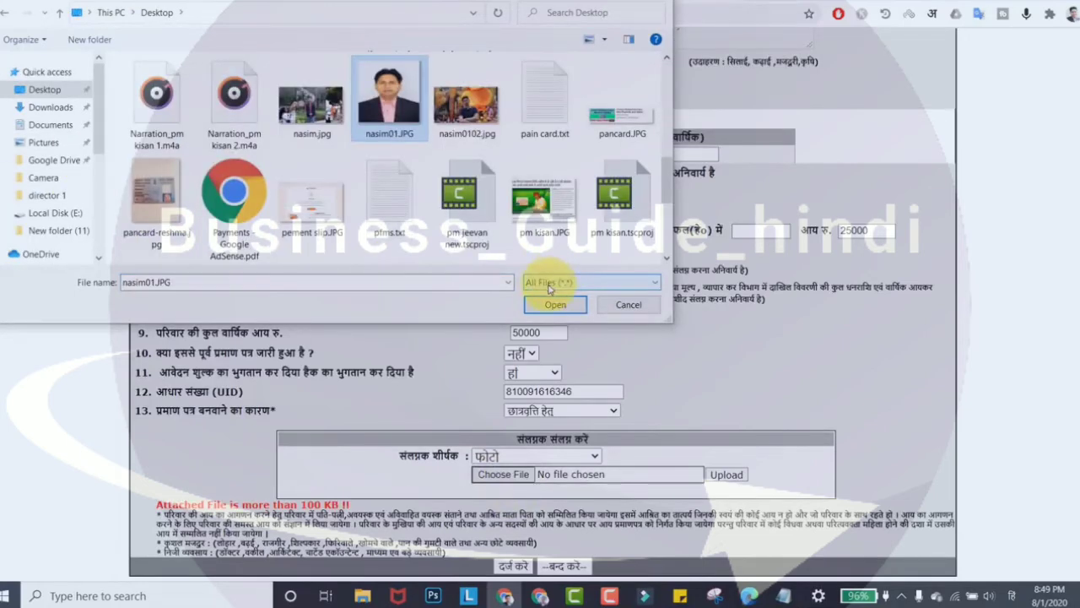
click(551, 303)
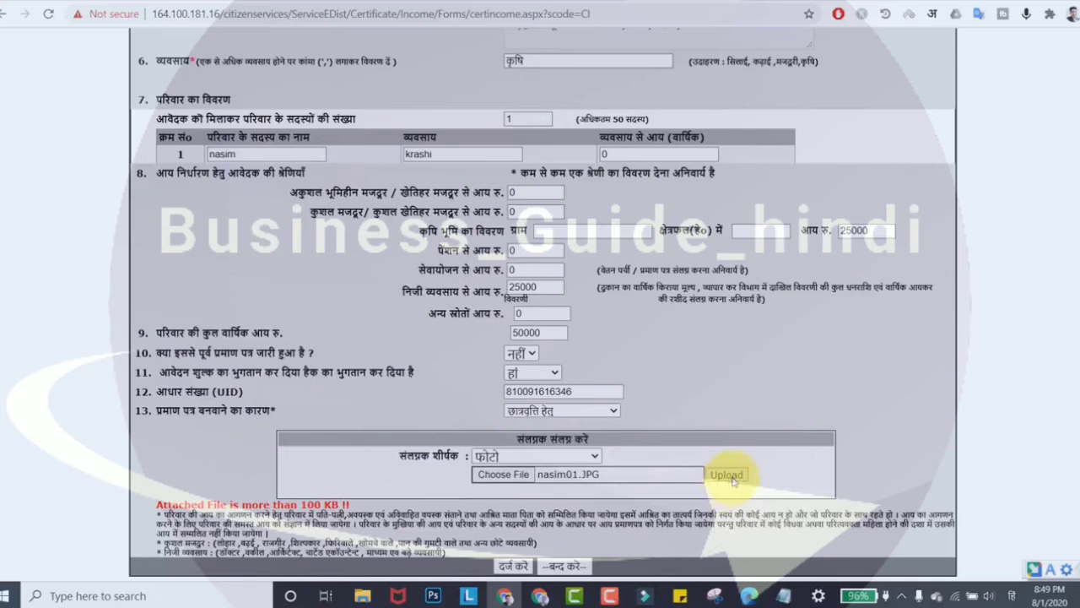
click(727, 476)
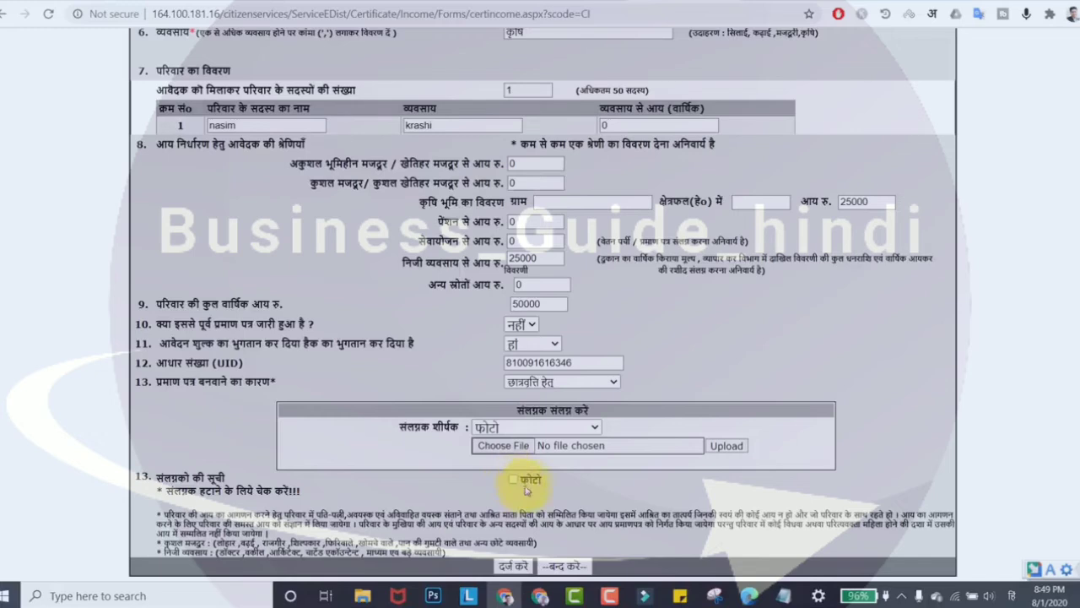
Step: Choose अन्य as the attachment title and enter आधार कार्ड as its name
click(556, 428)
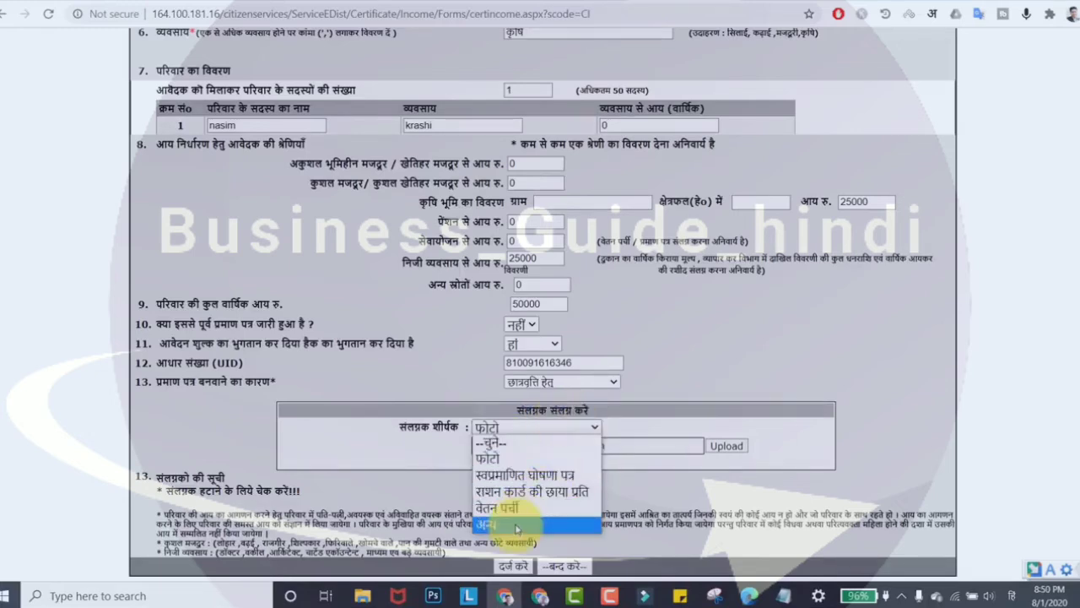
click(517, 526)
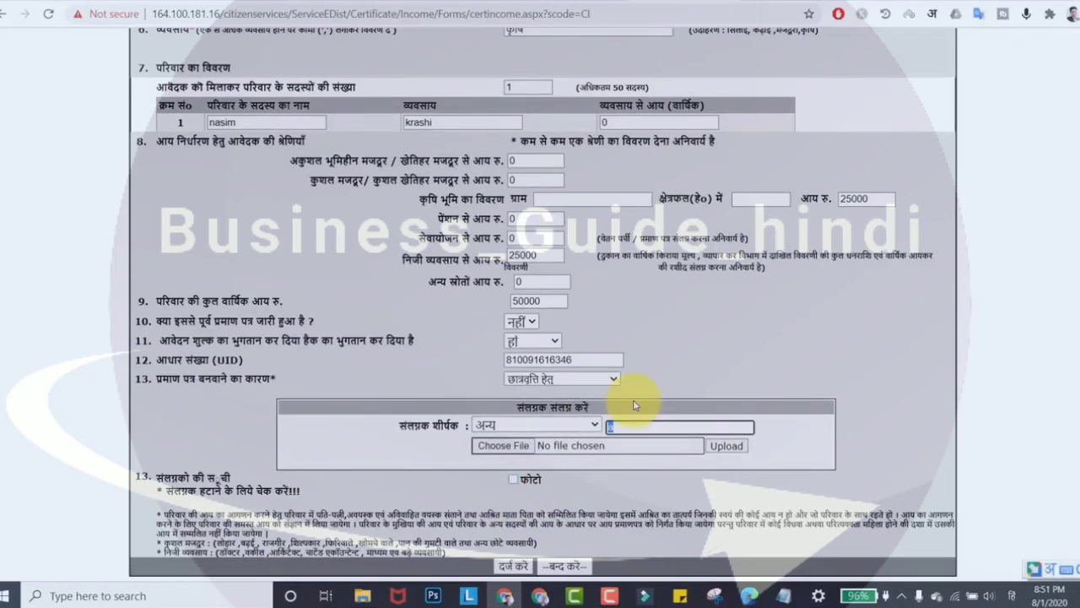
text(aadhar)
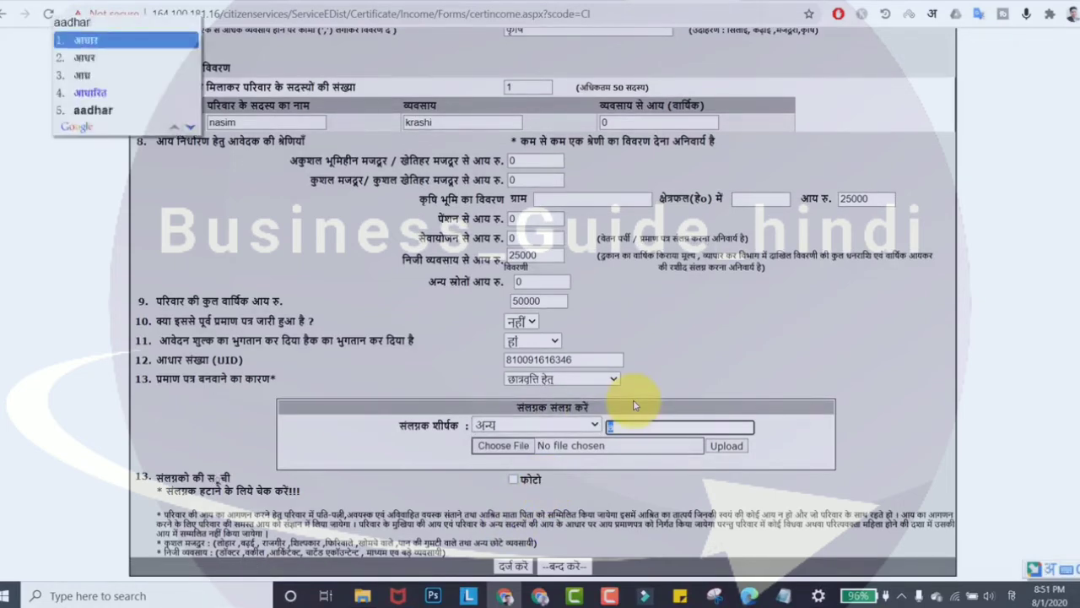
key(space)
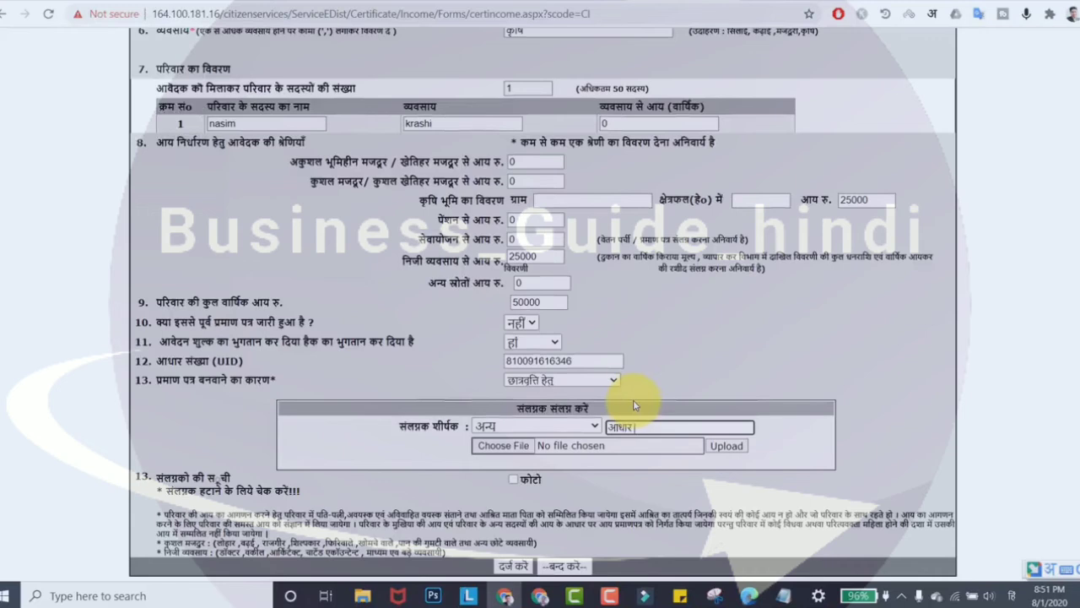
text(card)
key(space)
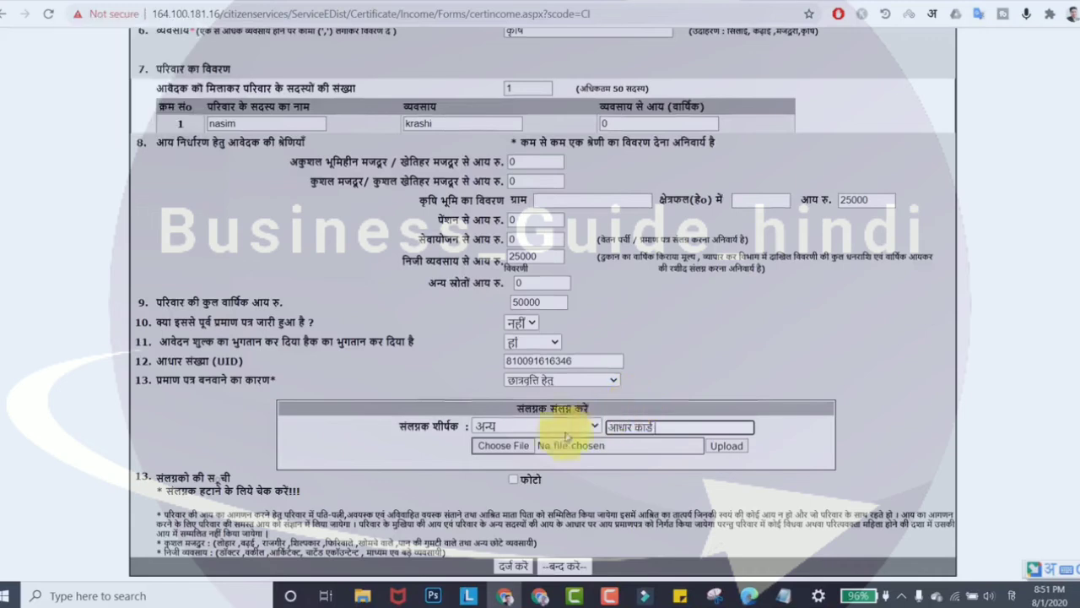
Step: Select aadharnew 01111.JPG and upload it as the Aadhaar card attachment
click(506, 447)
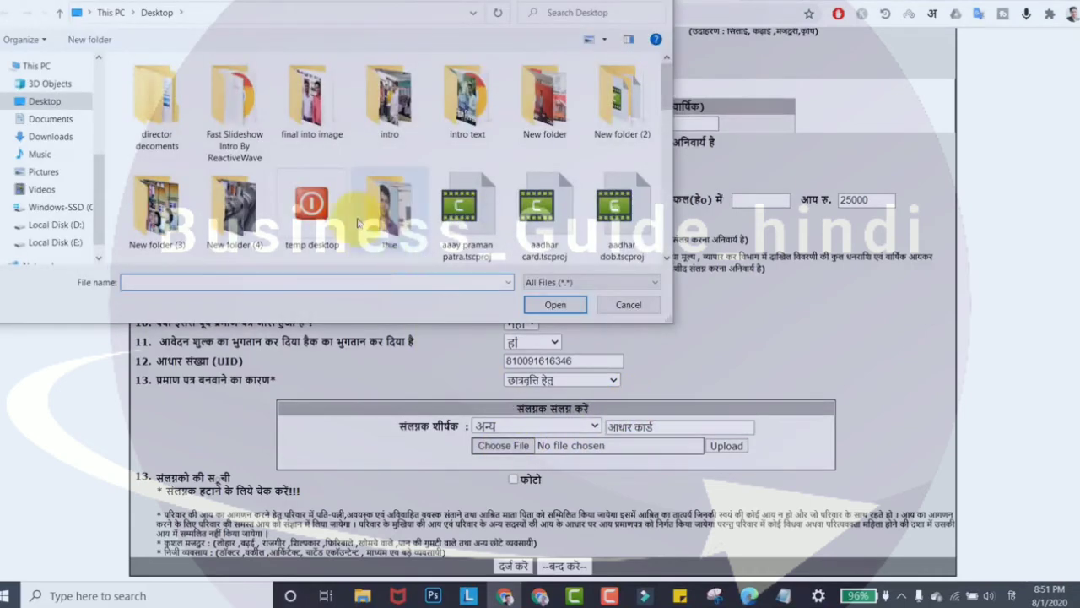
scroll(357, 222, down, 5)
click(157, 116)
click(555, 305)
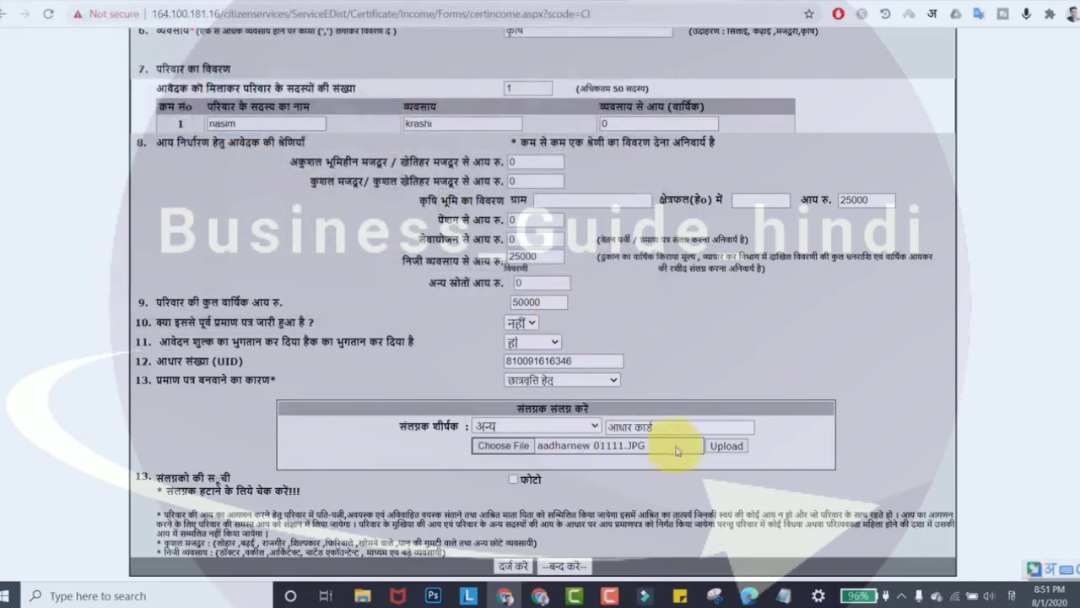
click(732, 446)
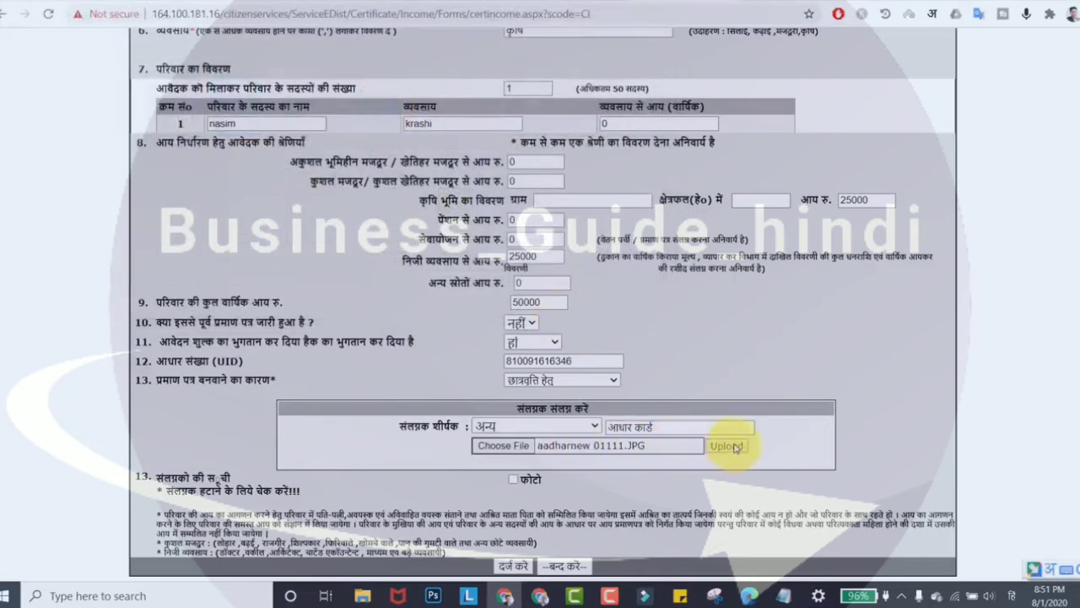
click(727, 447)
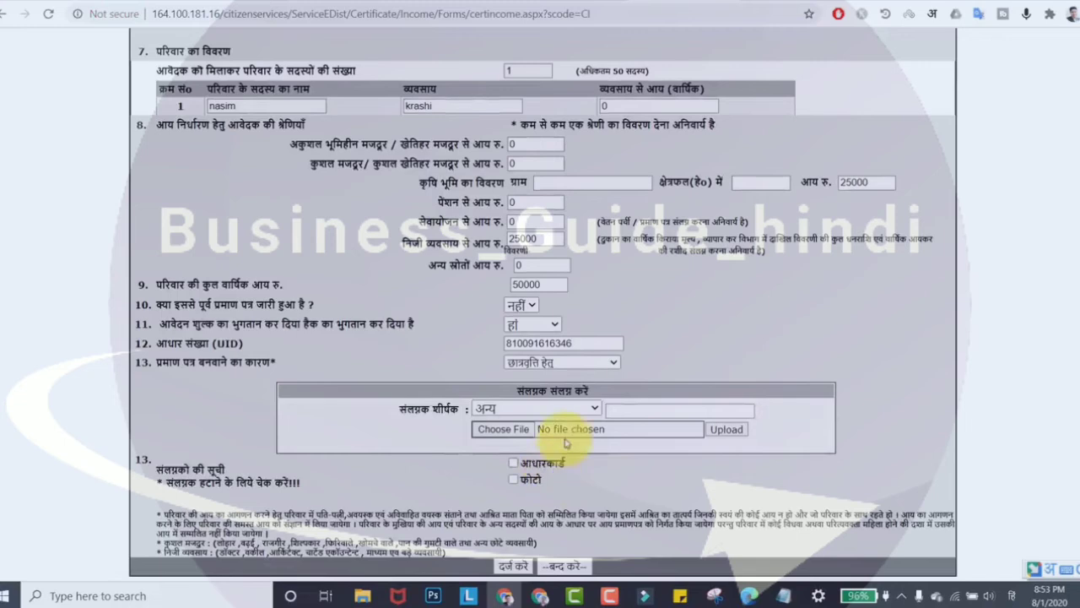
Step: Pick स्वप्रमाणित घोषणा पत्र as the attachment title and upload the declaration file
click(578, 406)
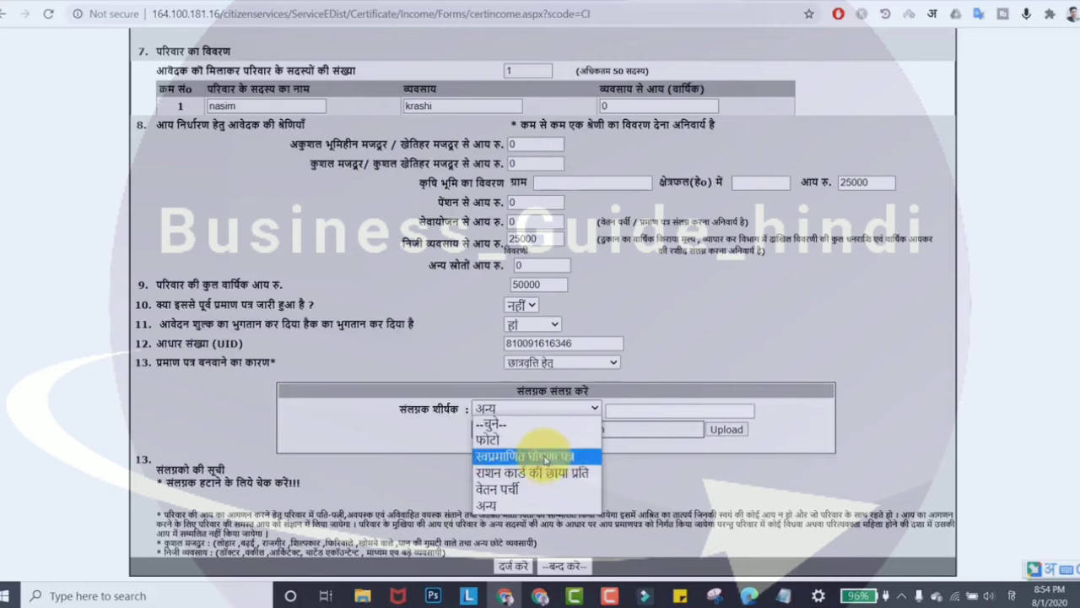
click(545, 460)
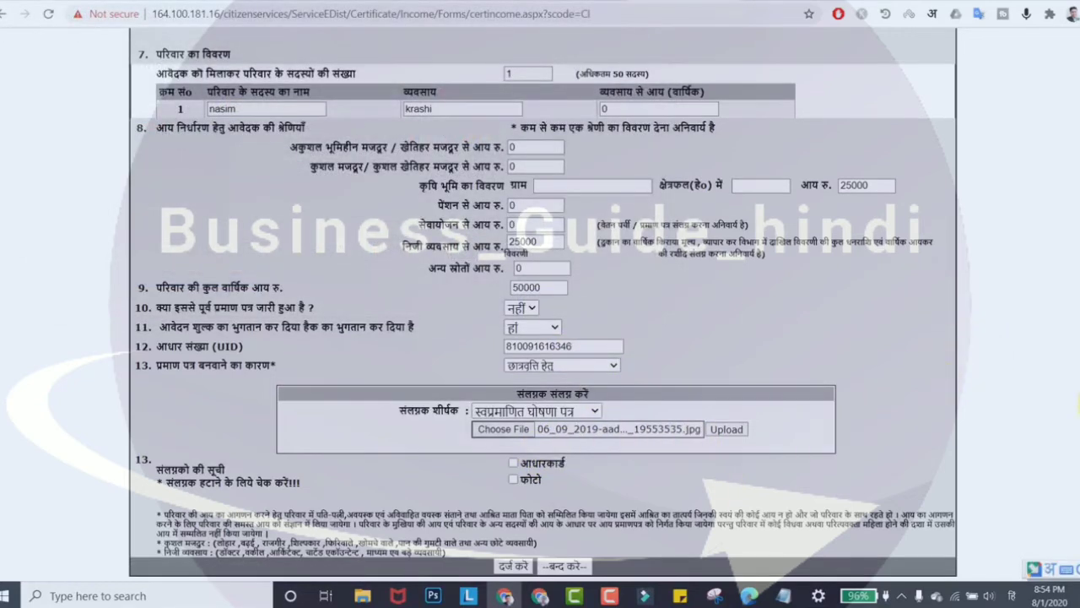
click(732, 430)
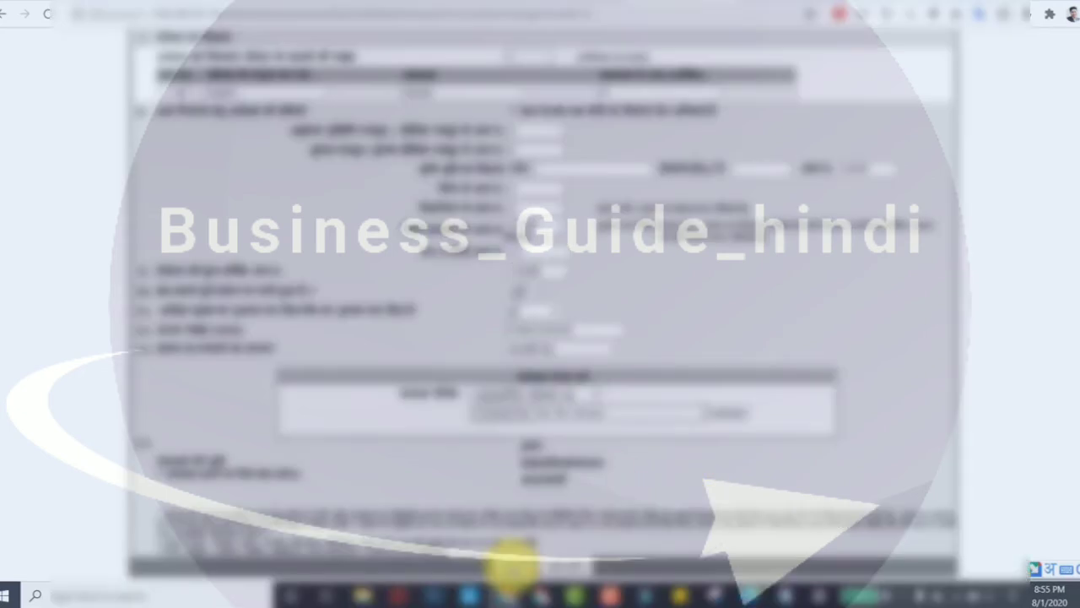
Step: Submit the income certificate application, note its application number, and proceed to fee payment
click(513, 567)
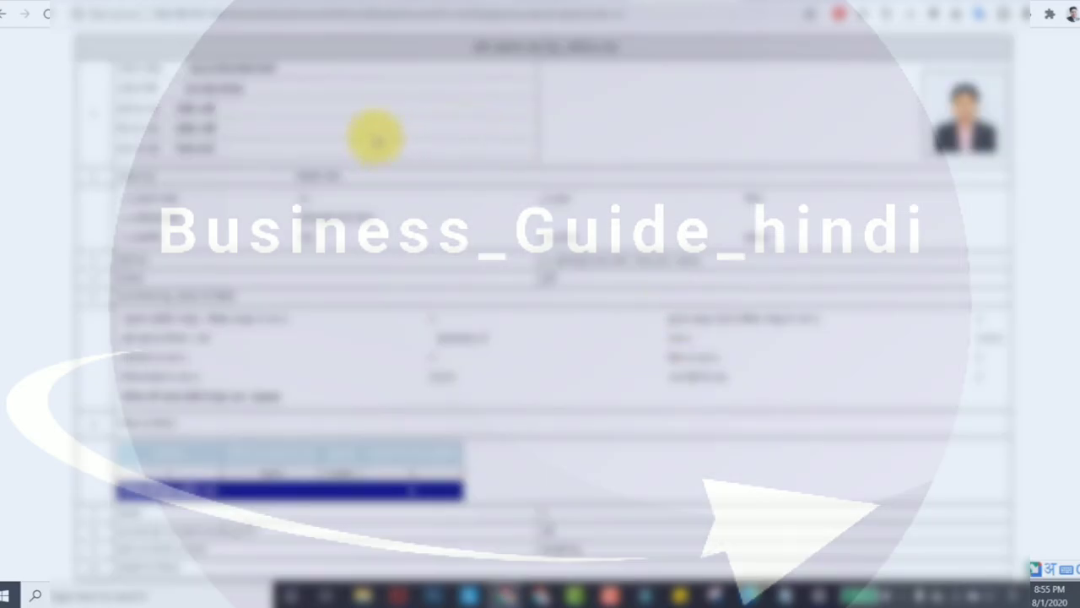
drag(282, 65, 177, 69)
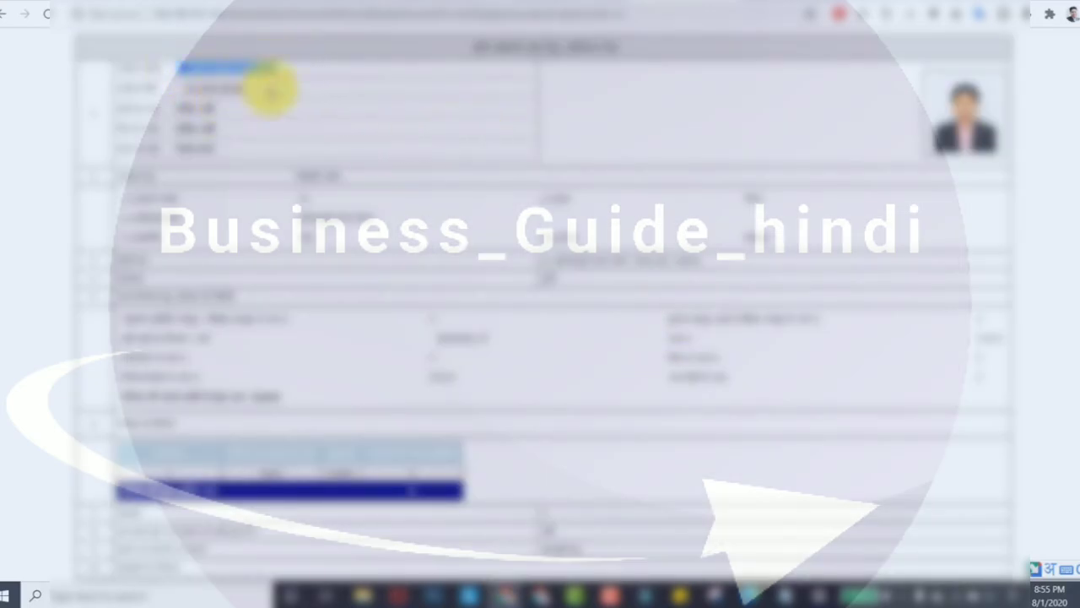
drag(245, 89, 205, 92)
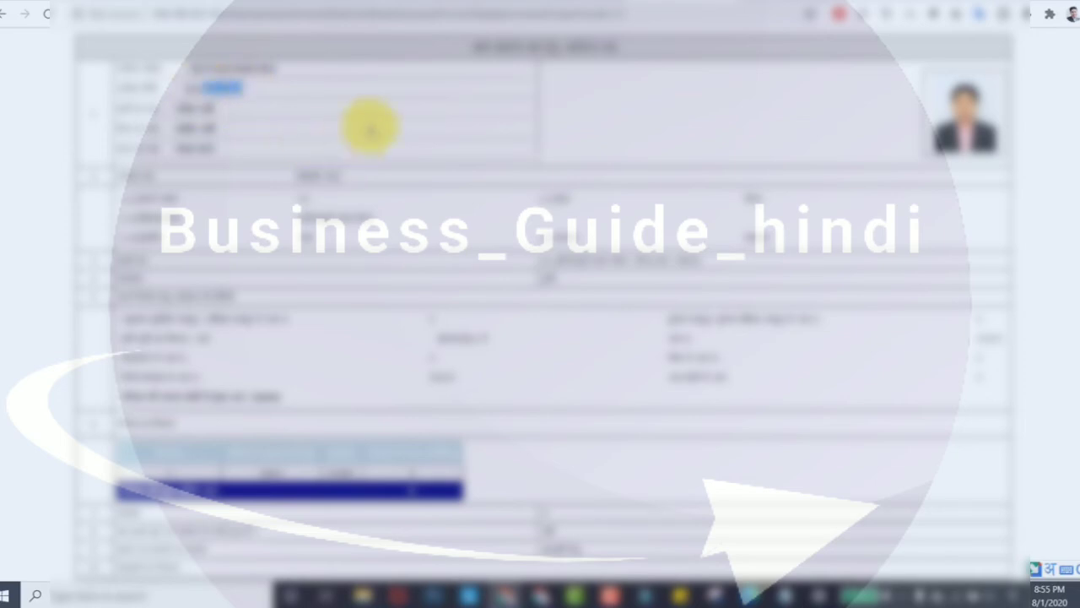
click(369, 127)
scroll(281, 145, down, 1)
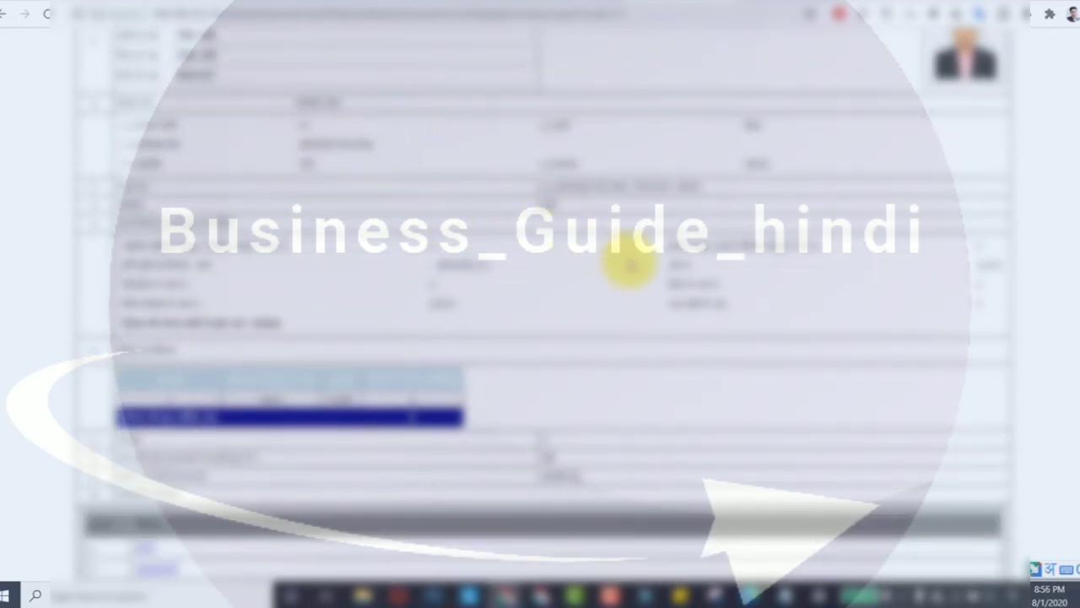
scroll(625, 270, down, 2)
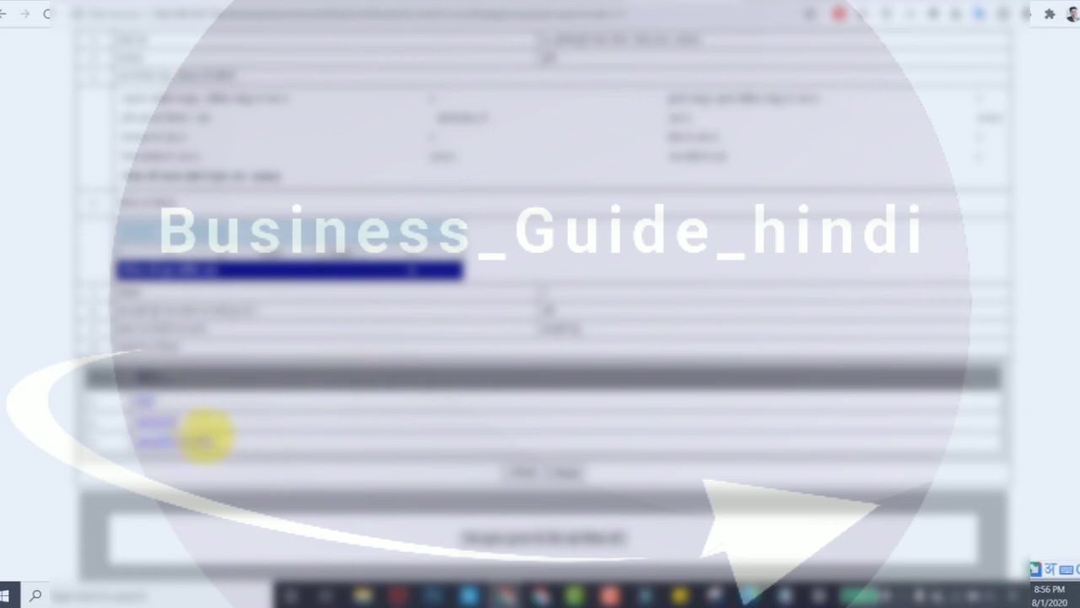
scroll(506, 405, down, 1)
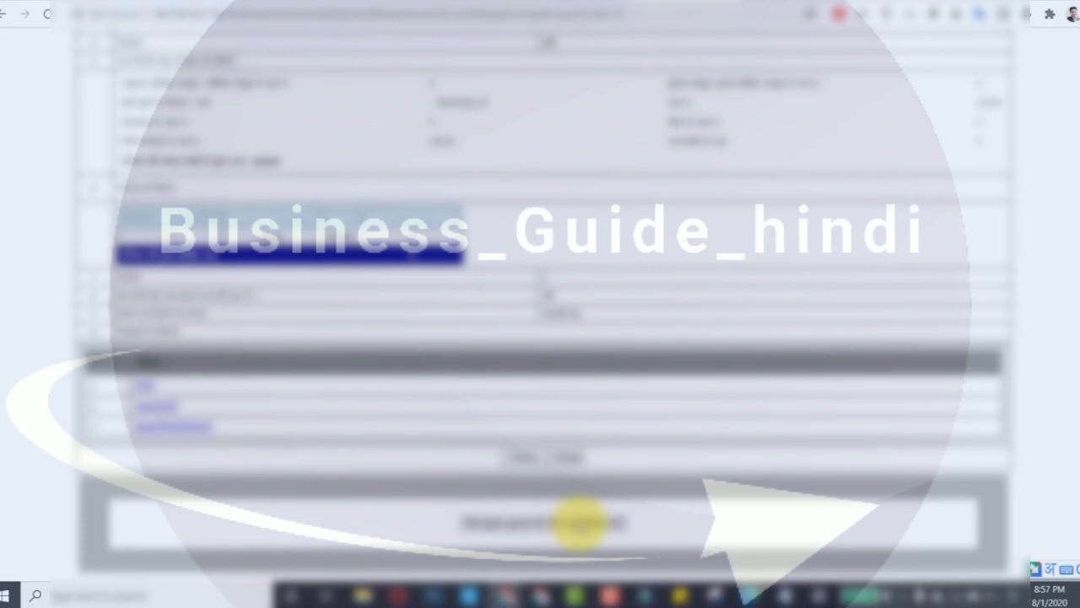
click(580, 522)
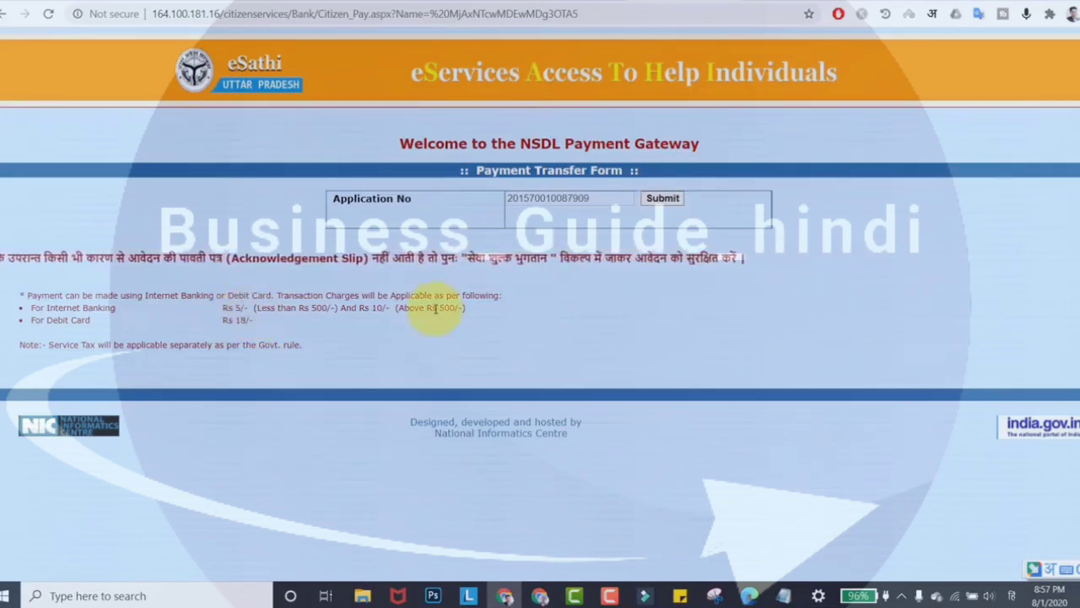
Step: Fetch the application's fee details and pay the ₹10 fee by debit card
click(670, 200)
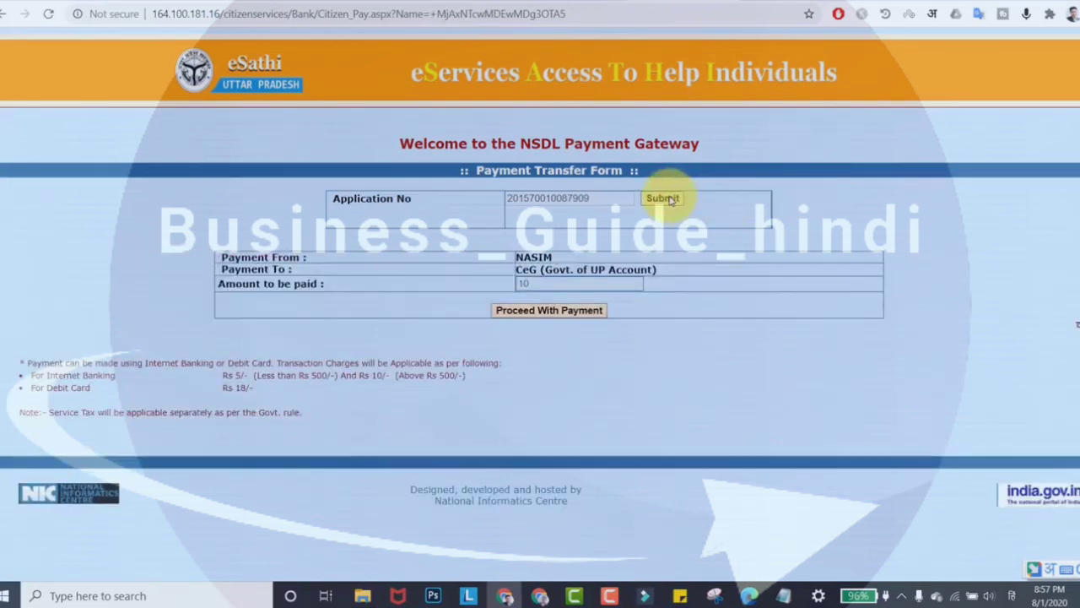
click(560, 311)
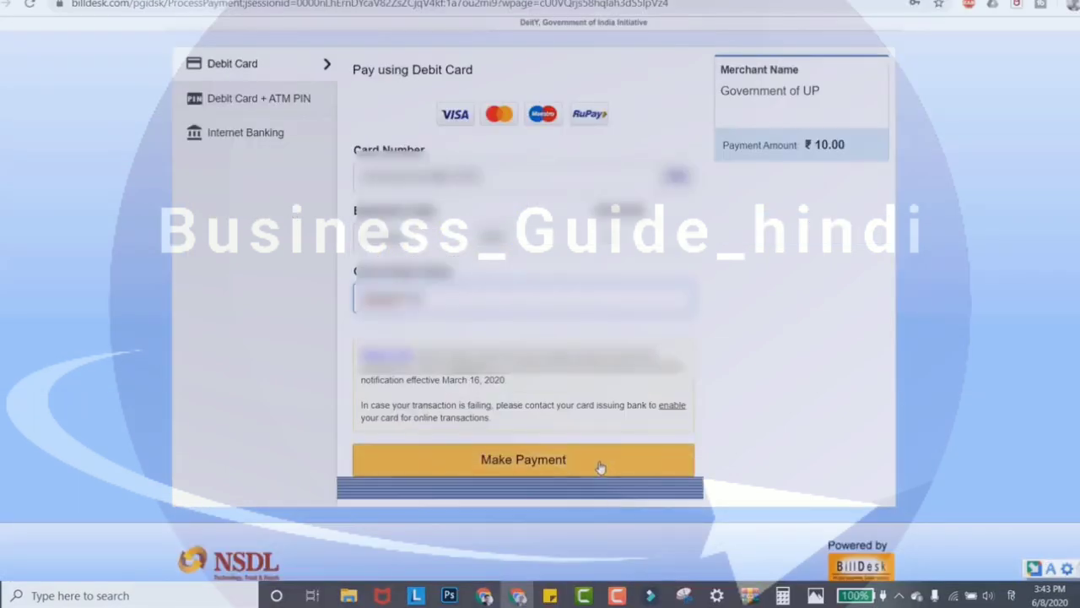
click(600, 463)
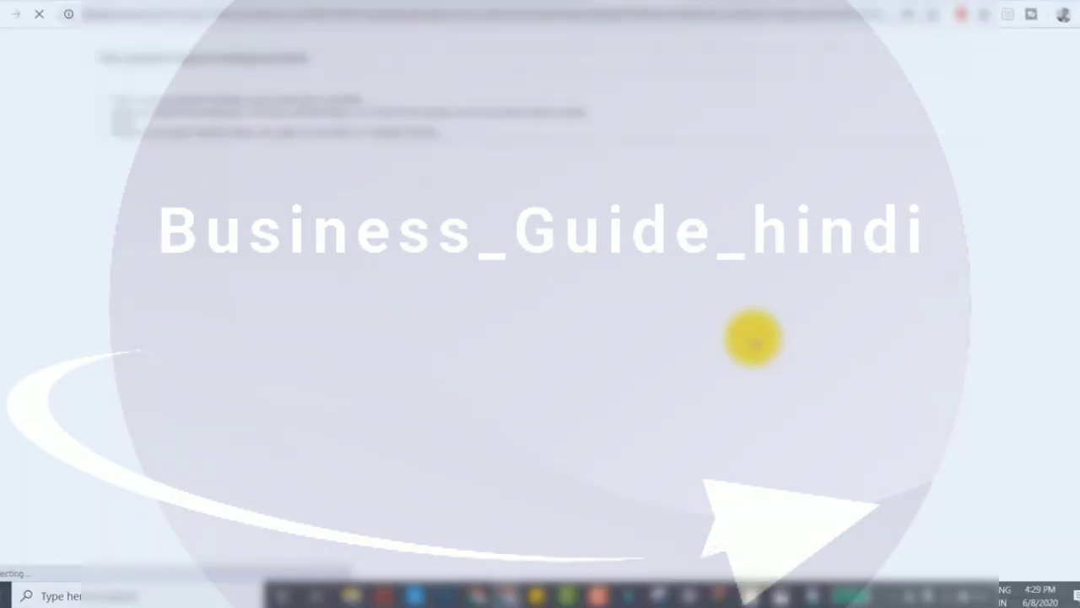